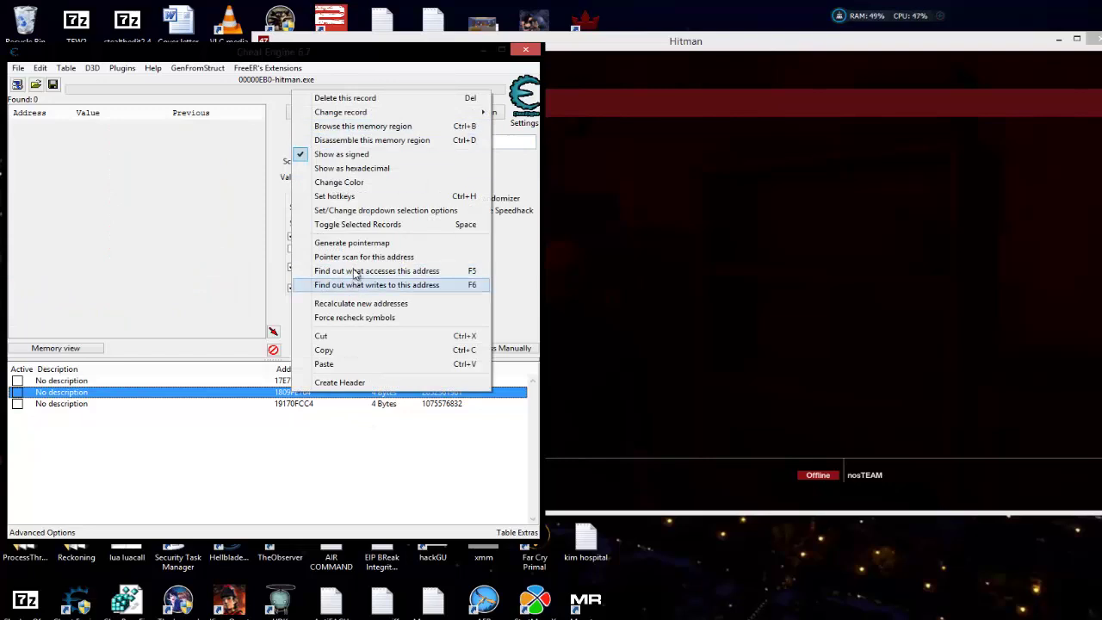
Start monitoring which instructions access the second address, then bring Hitman back to the front
left_click(361, 271)
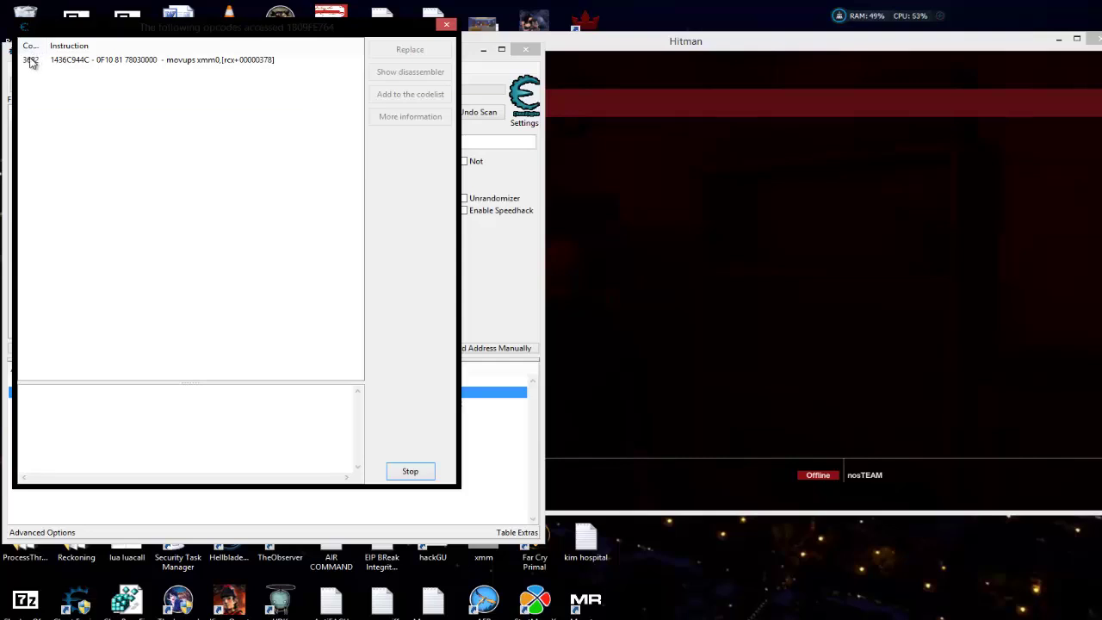
left_click(852, 258)
Unpause Hitman, aim the pistol and fire two shots to change the ammo
key("Escape")
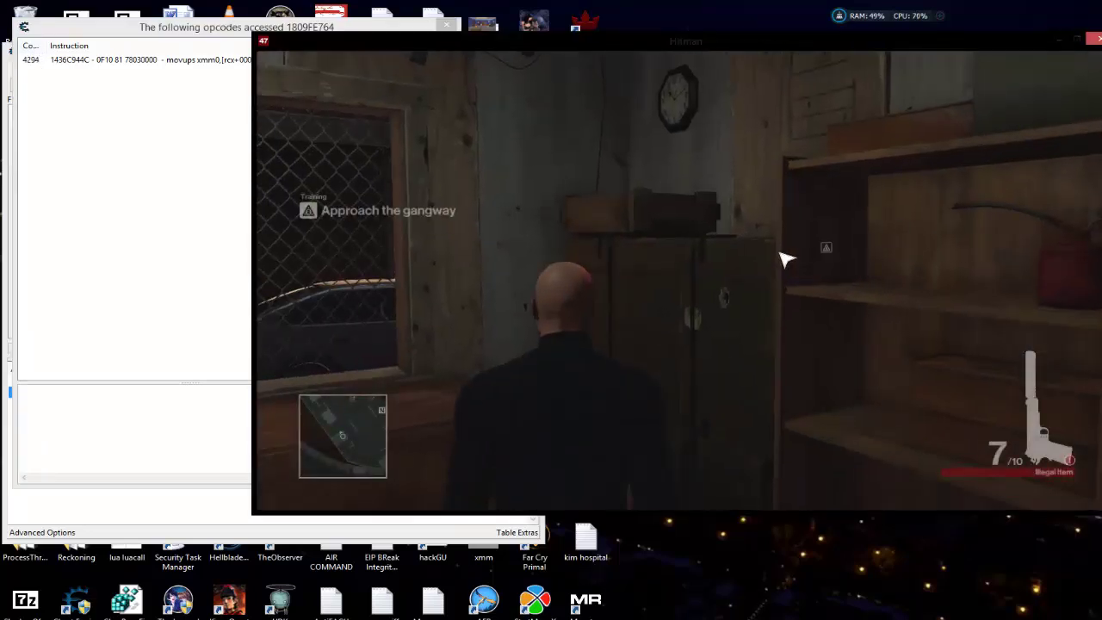
right_click(785, 256)
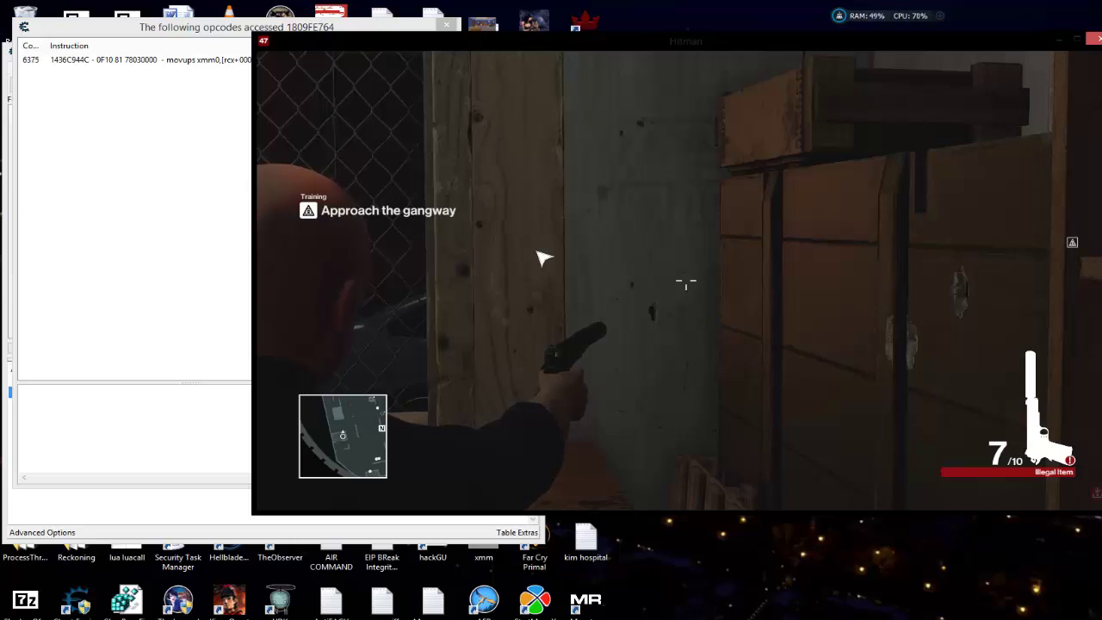
left_click(544, 257)
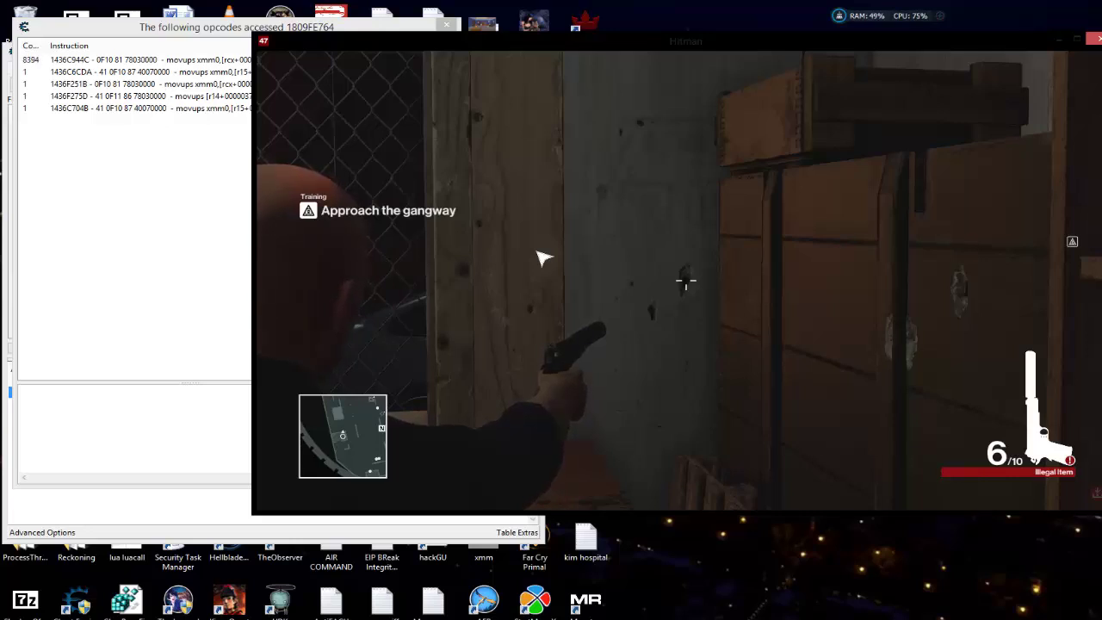
left_click(542, 258)
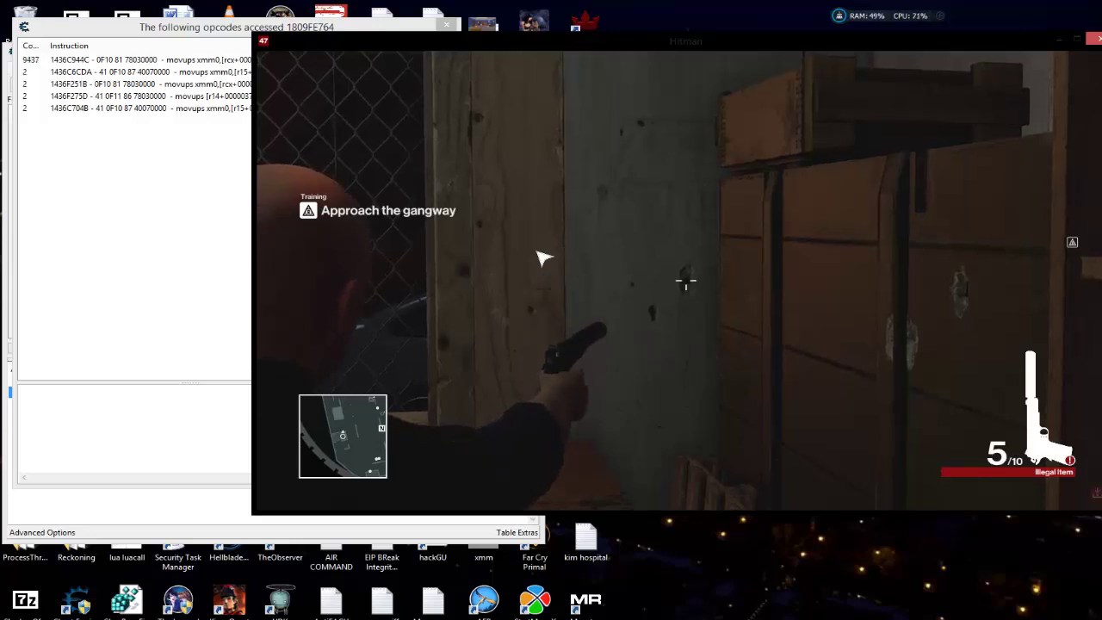
Glance at the opcode list, then resume the game and reload the pistol
key("alt+Tab")
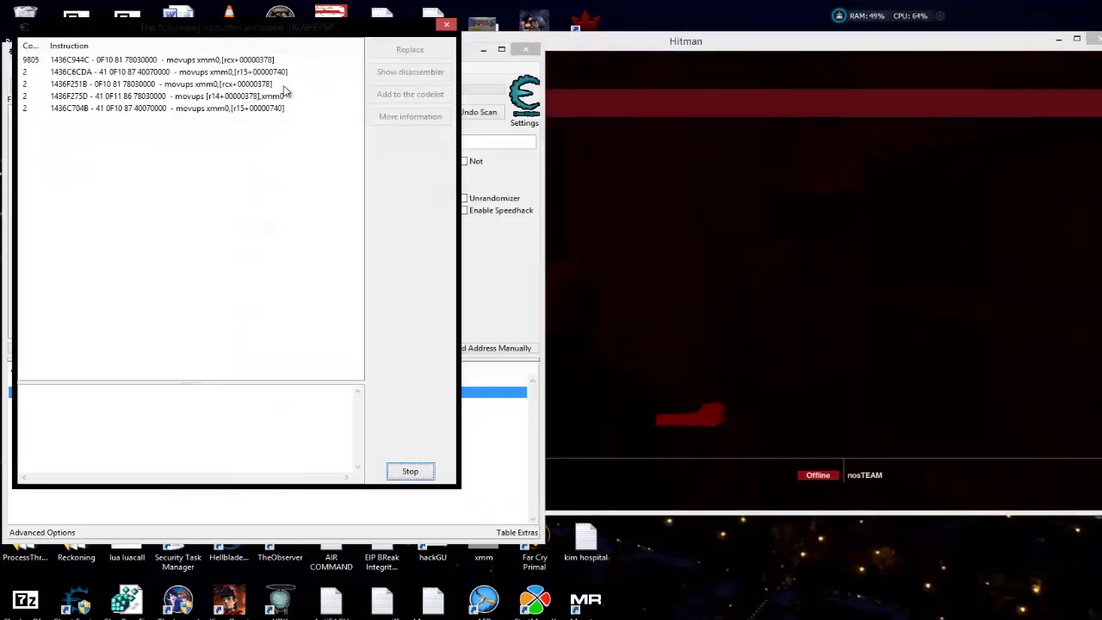
left_click(958, 332)
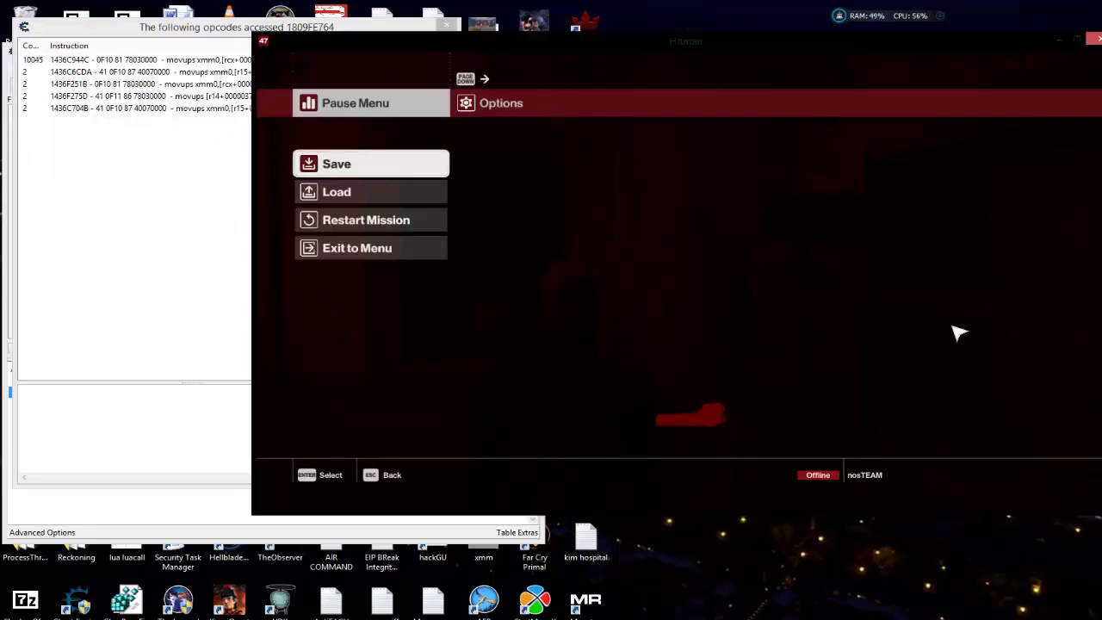
key("Escape")
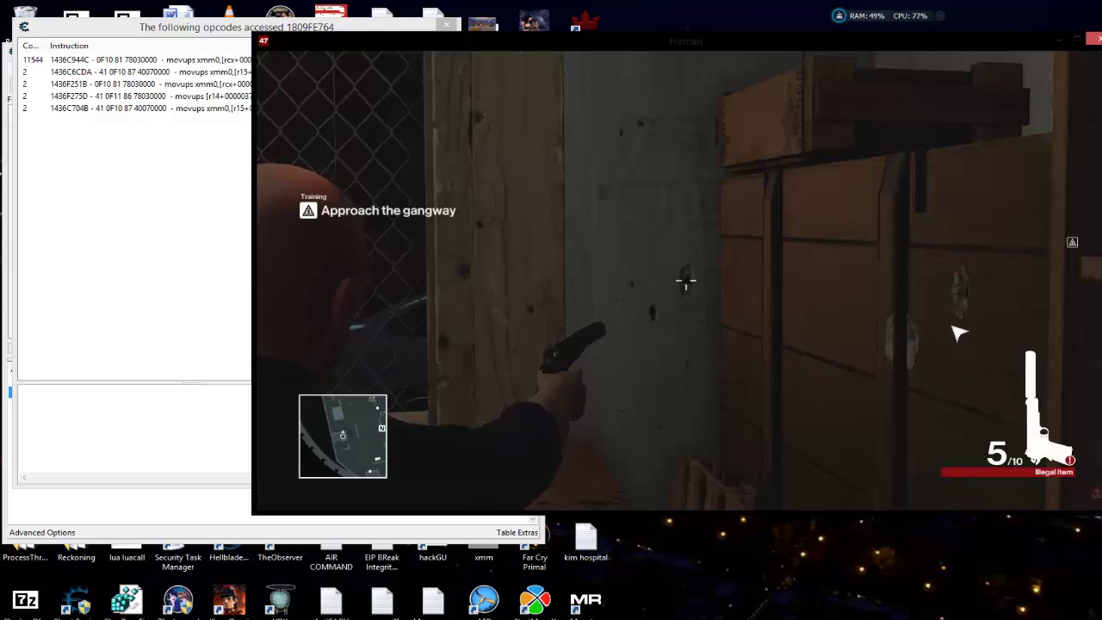
key("r")
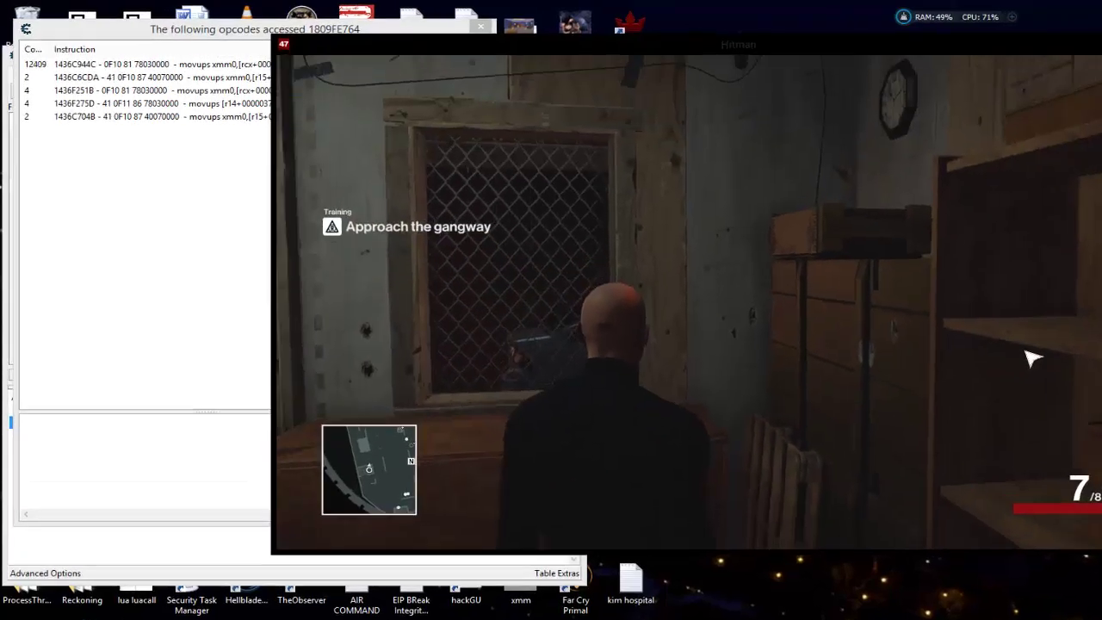
Compare the 1436F251B and 1436F275D entries in the opcode list
key("alt+Tab")
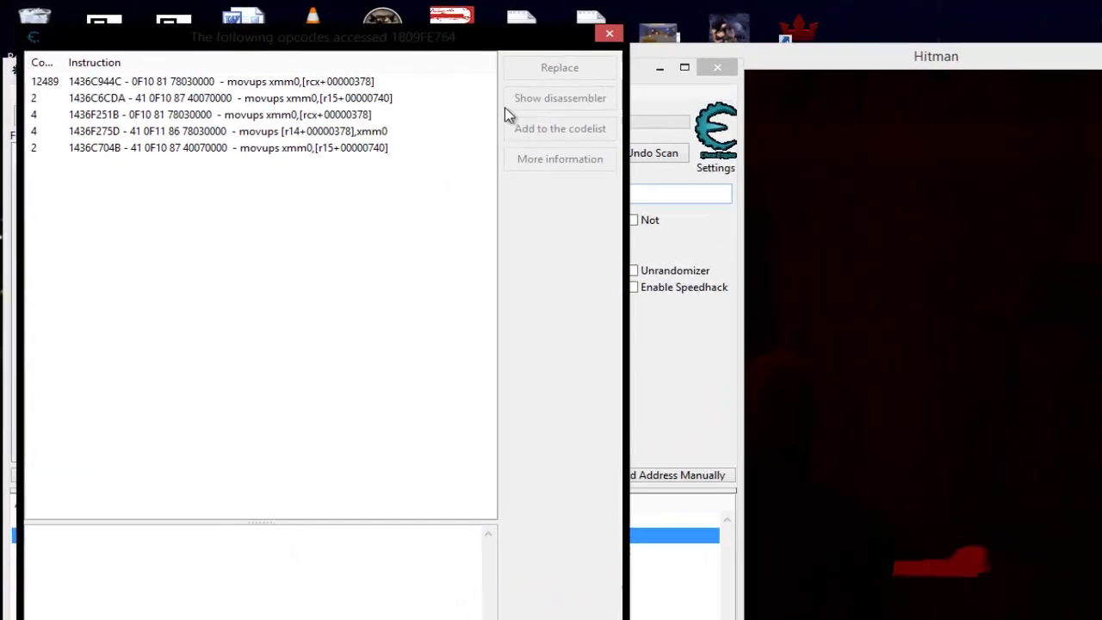
left_click(273, 85)
left_click(418, 155)
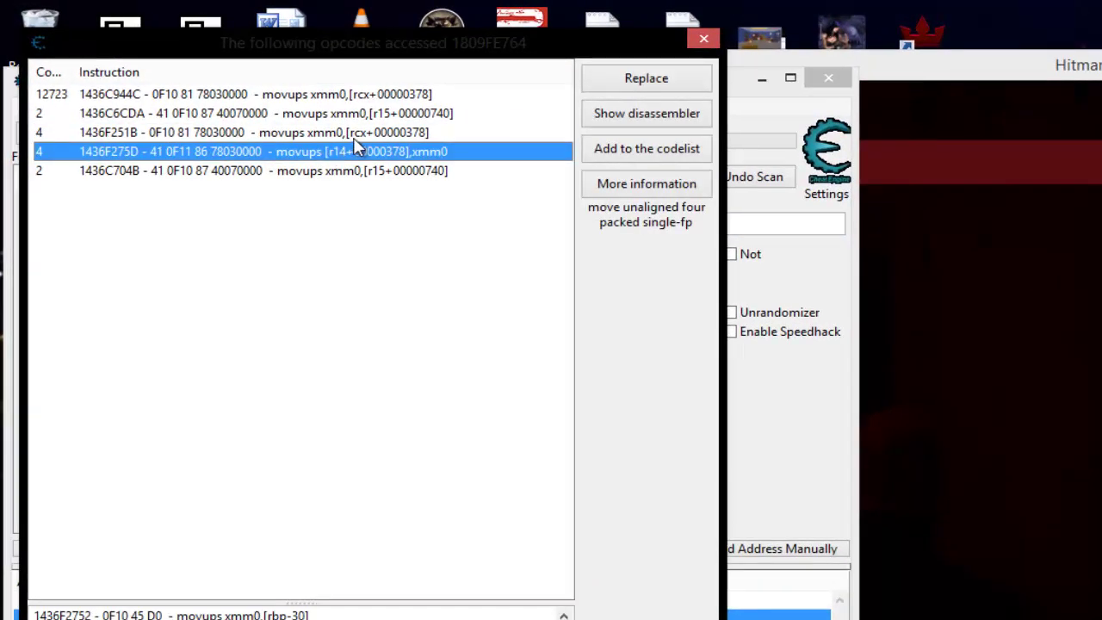
key("Up")
key("Down")
key("Up")
key("Down")
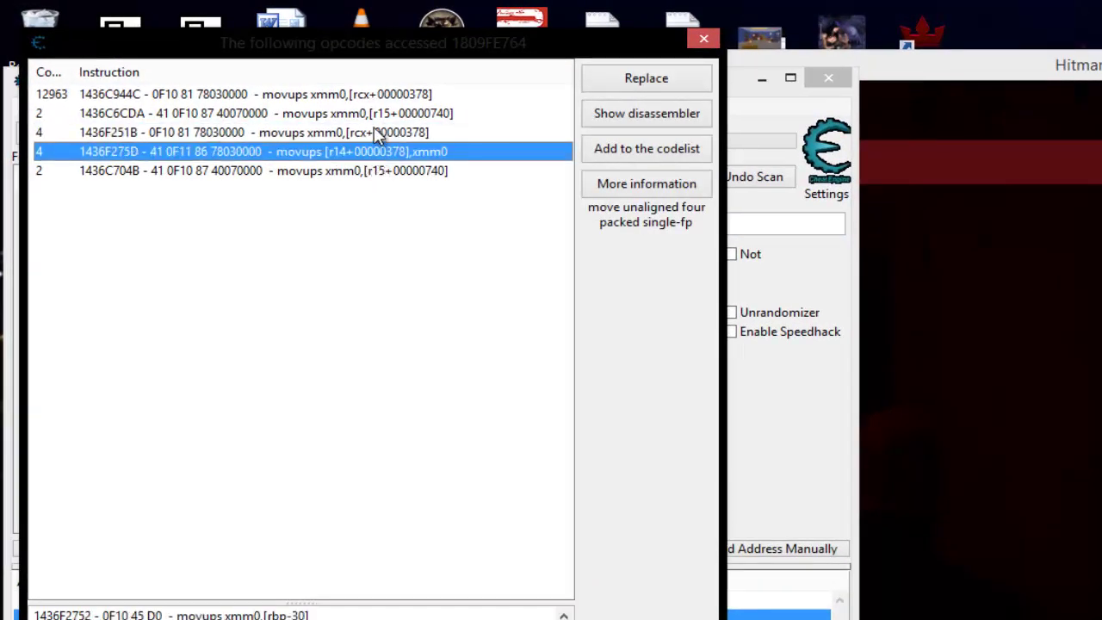
left_click(376, 135)
left_click(381, 150)
left_click(378, 135)
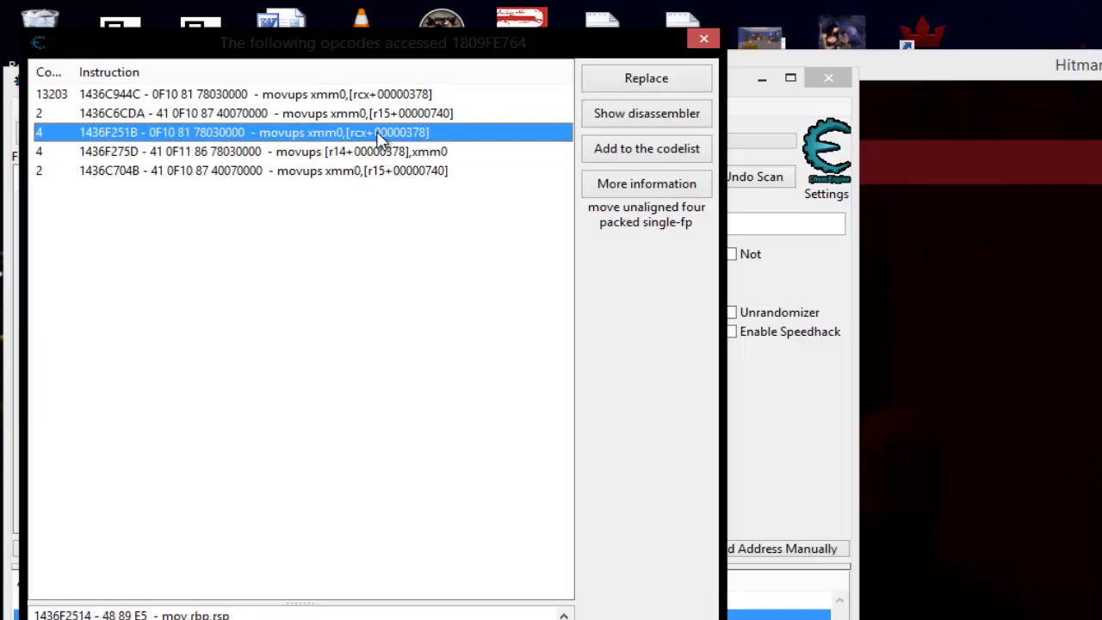
left_click(387, 154)
Check the 1436C704B, 1436C6CDA and 1436C944C entries, finishing on the 1436F275D movups write
left_click(440, 169)
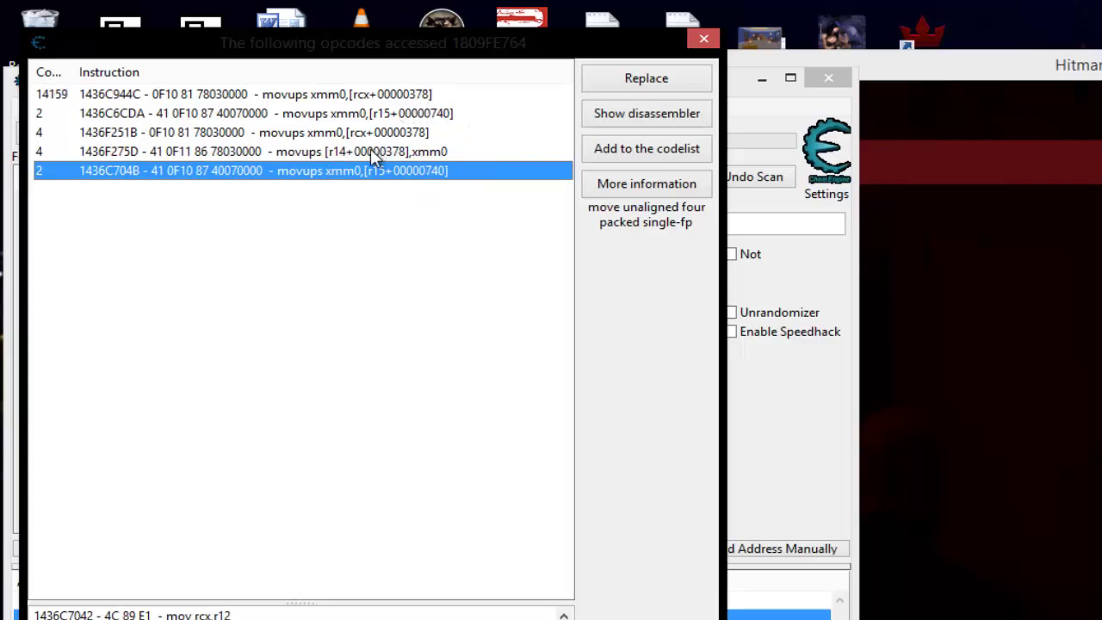
left_click(443, 157)
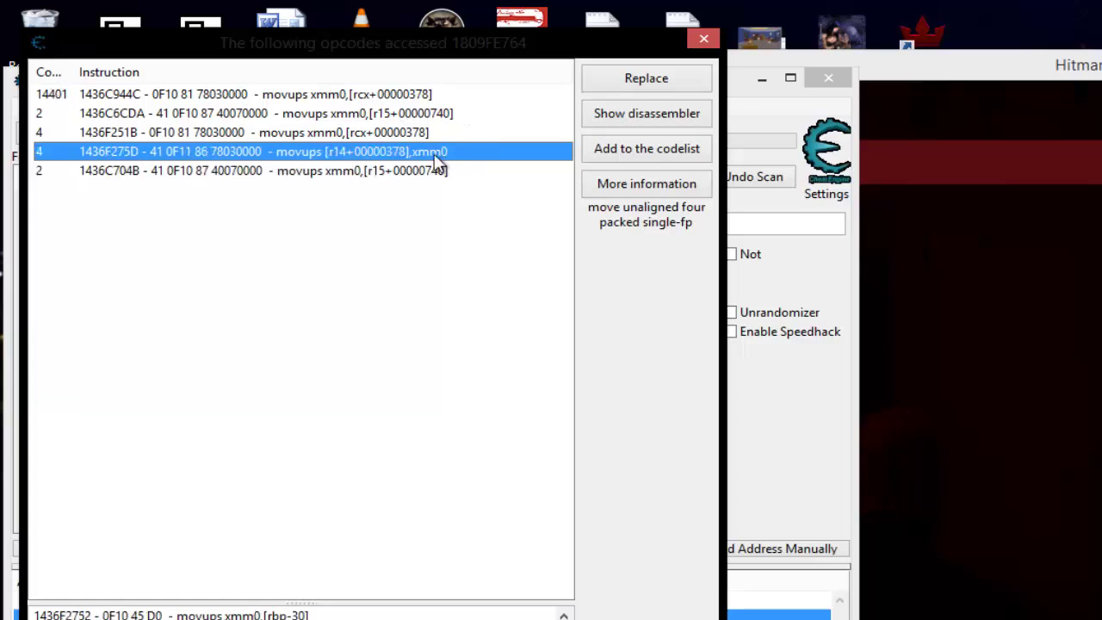
left_click(428, 172)
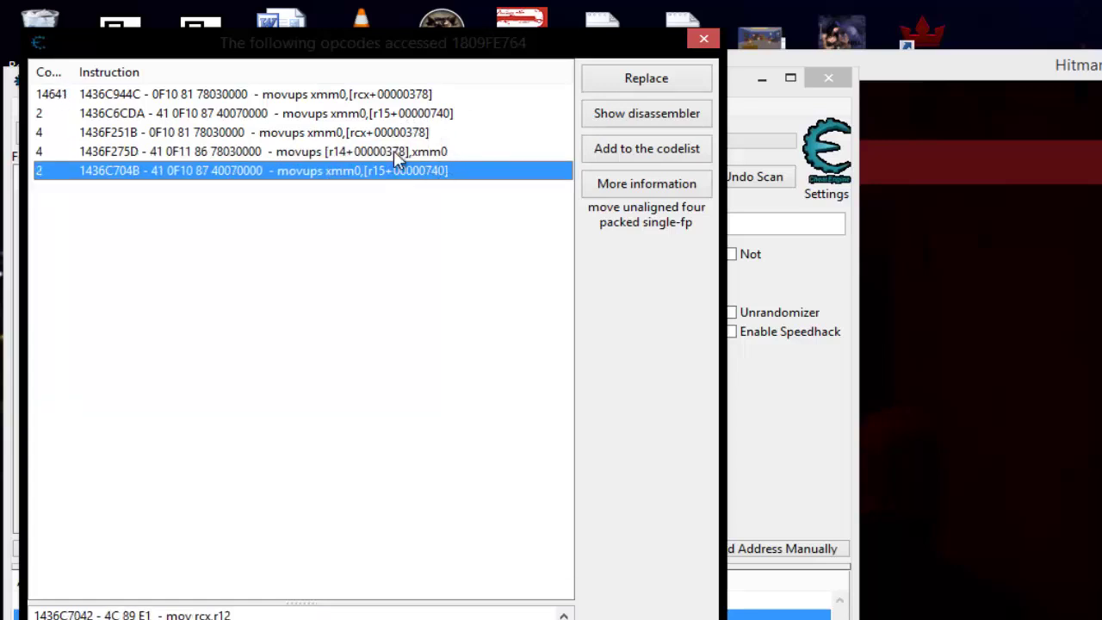
left_click(398, 133)
left_click(413, 112)
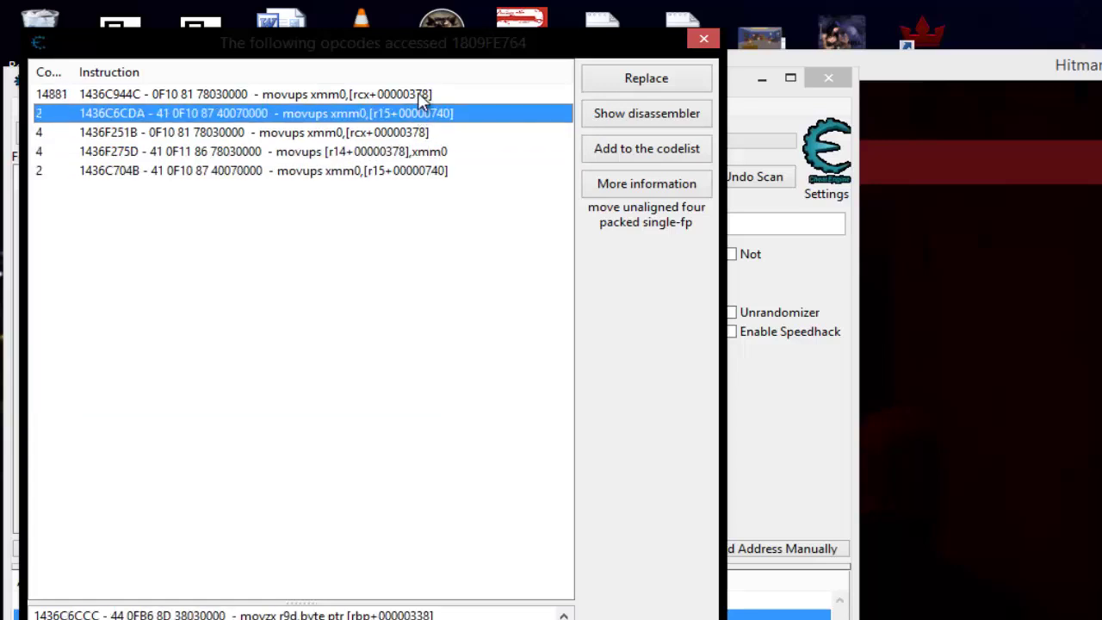
left_click(418, 93)
left_click(424, 113)
left_click(419, 132)
left_click(422, 172)
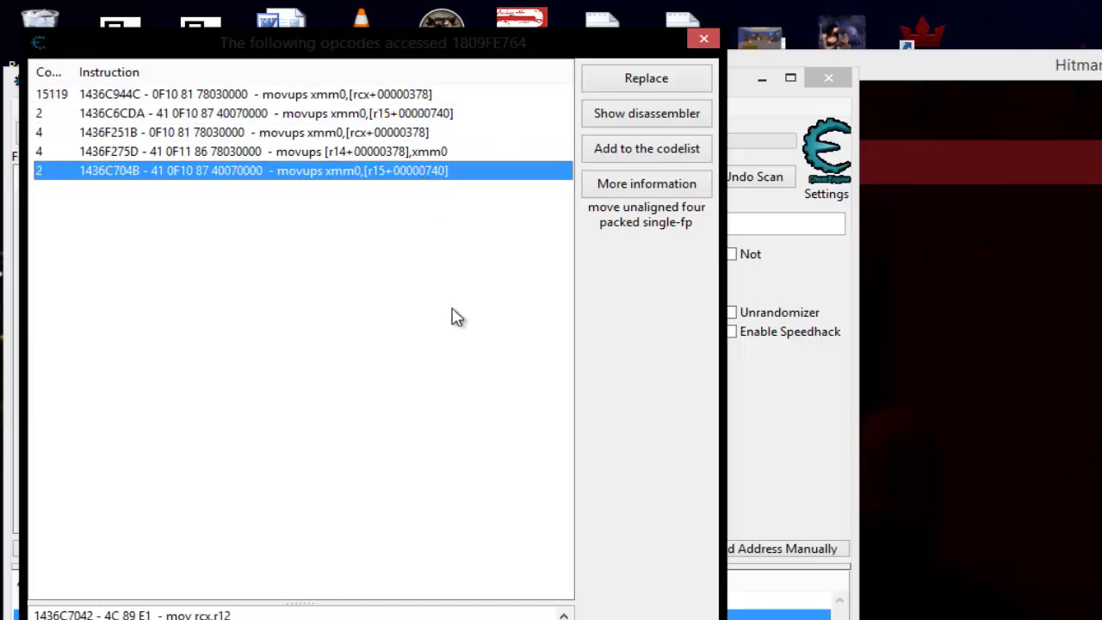
left_click(420, 155)
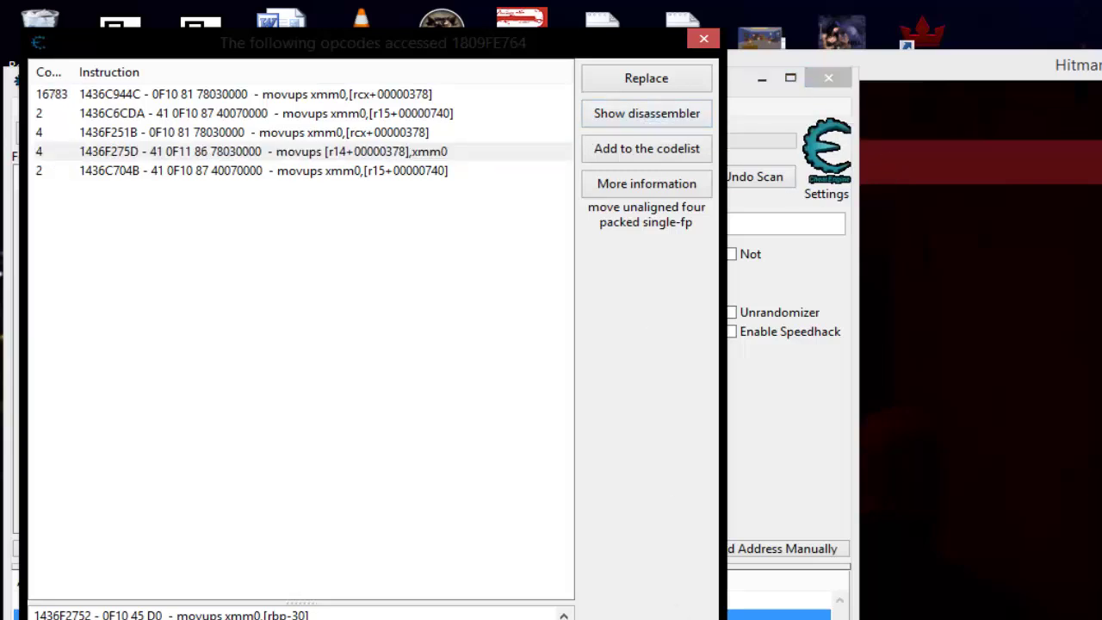
left_click(398, 151)
Show 1436F275D in the disassembler and track which addresses its movups write accesses
left_click(646, 113)
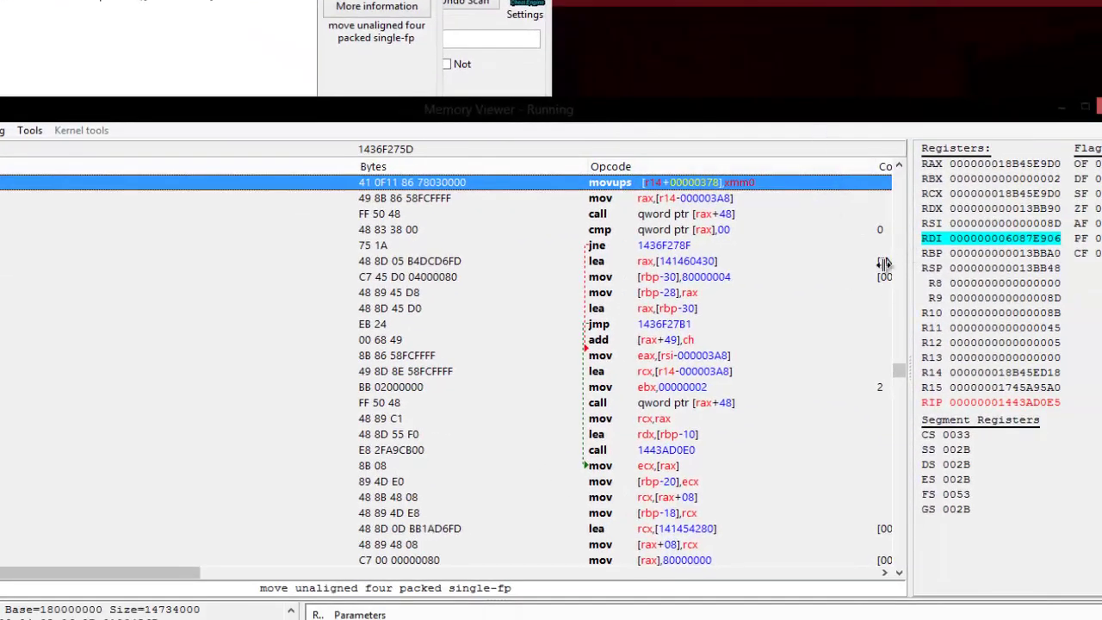
scroll(730, 258, "up", 2)
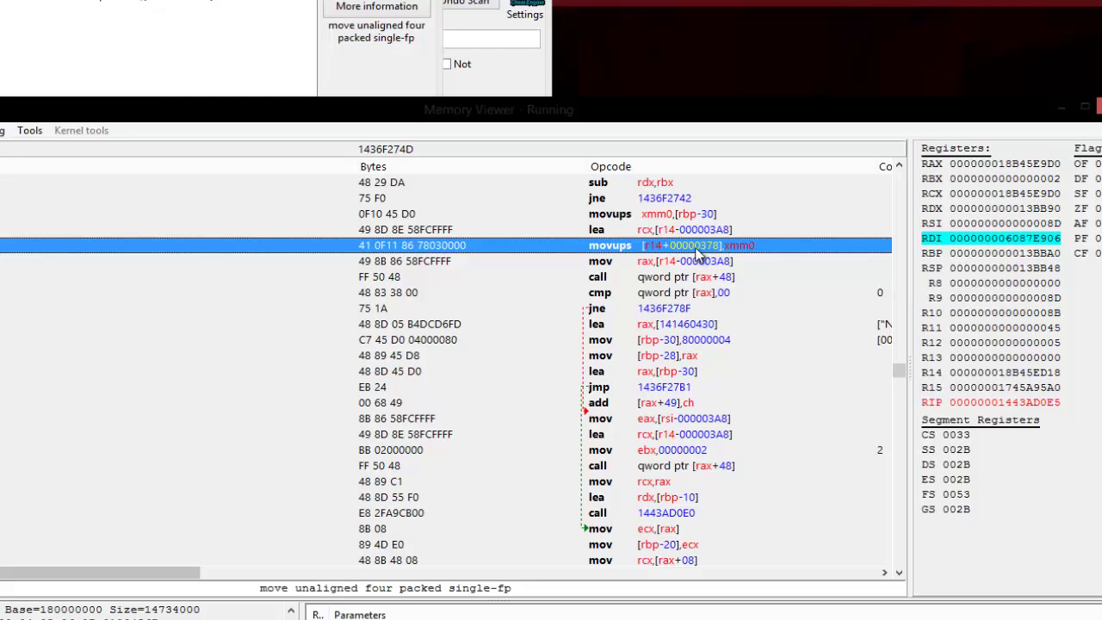
right_click(698, 248)
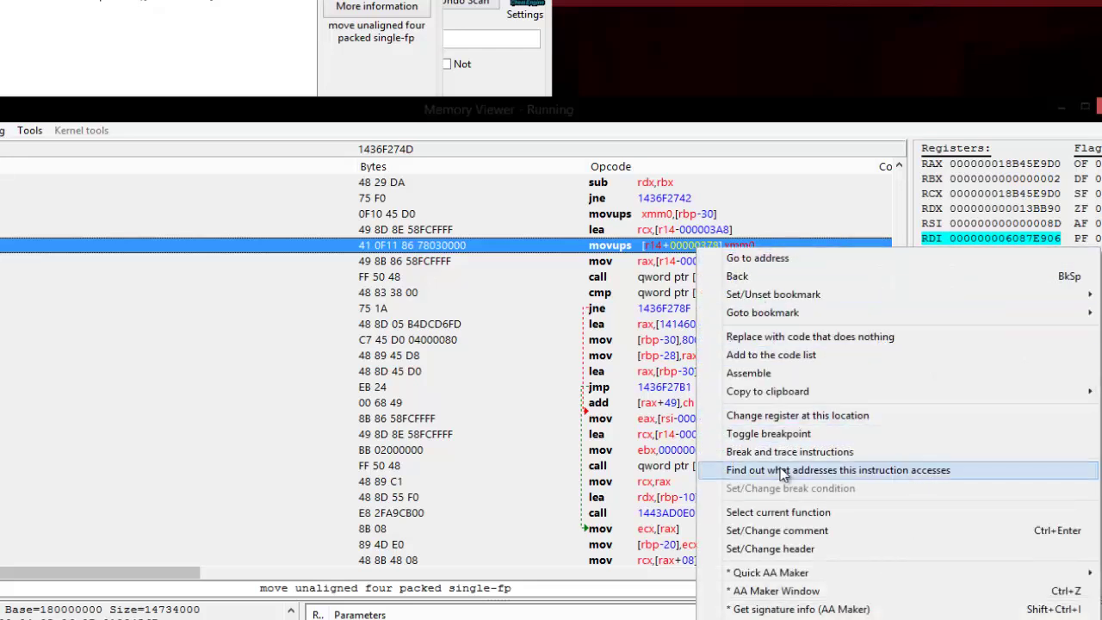
left_click(908, 470)
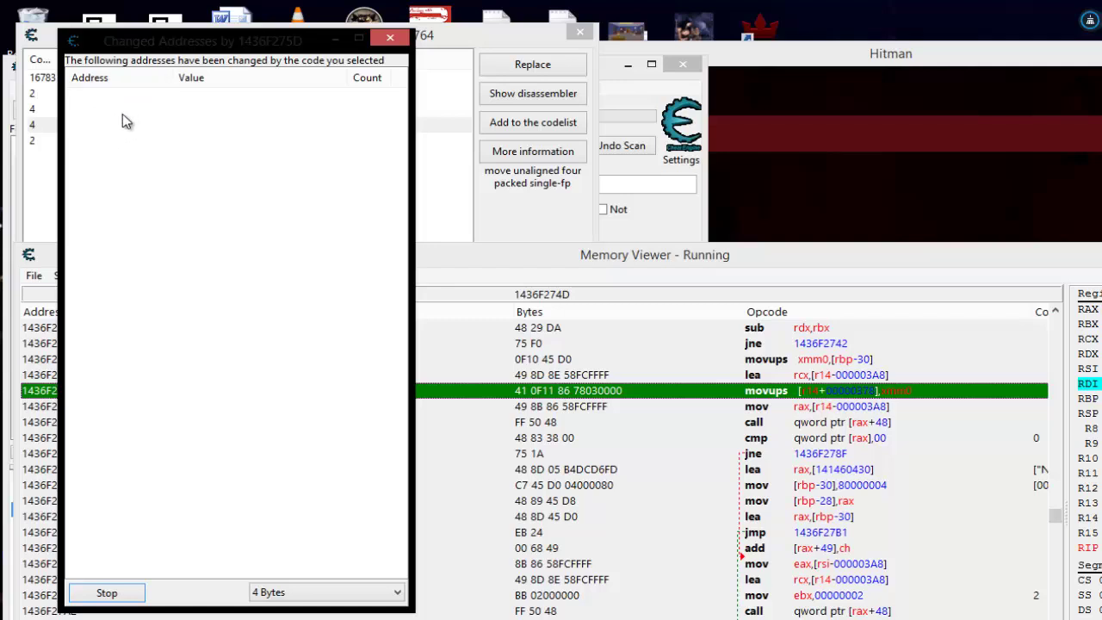
In Hitman, fire two pistol shots with a reload between them to trigger the movups write
left_click_drag(210, 42, 186, 27)
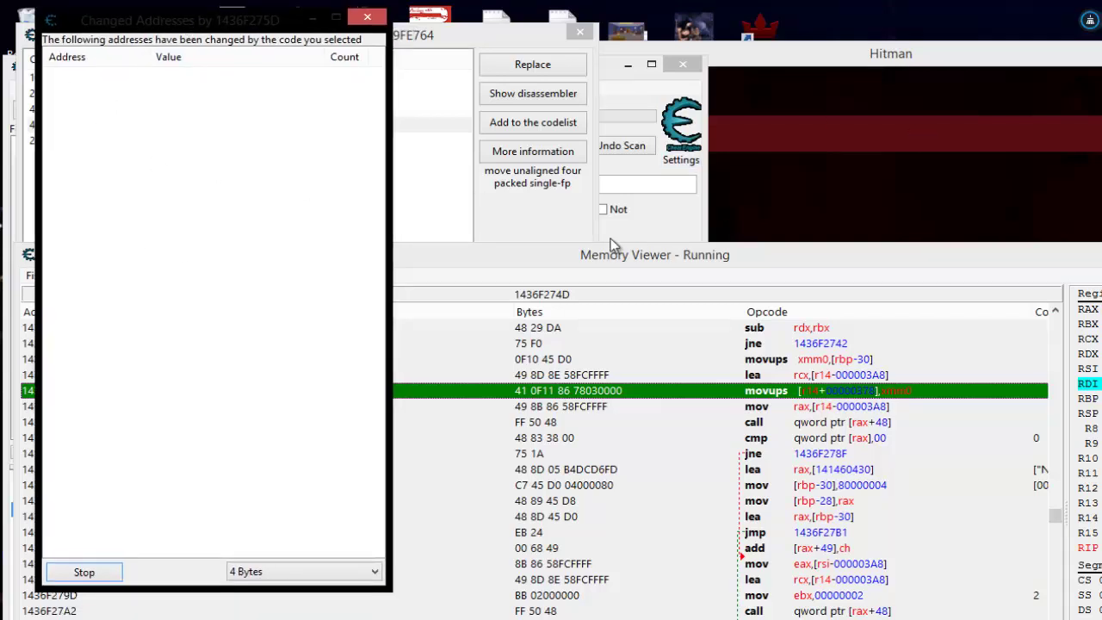
left_click(1086, 62)
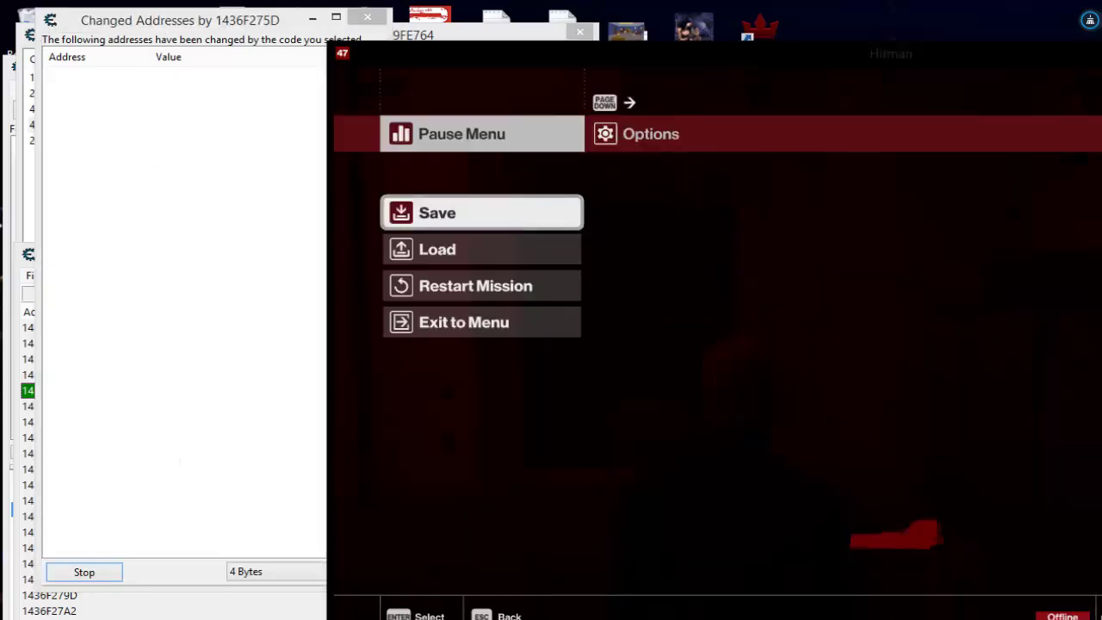
key("Escape")
right_click(958, 249)
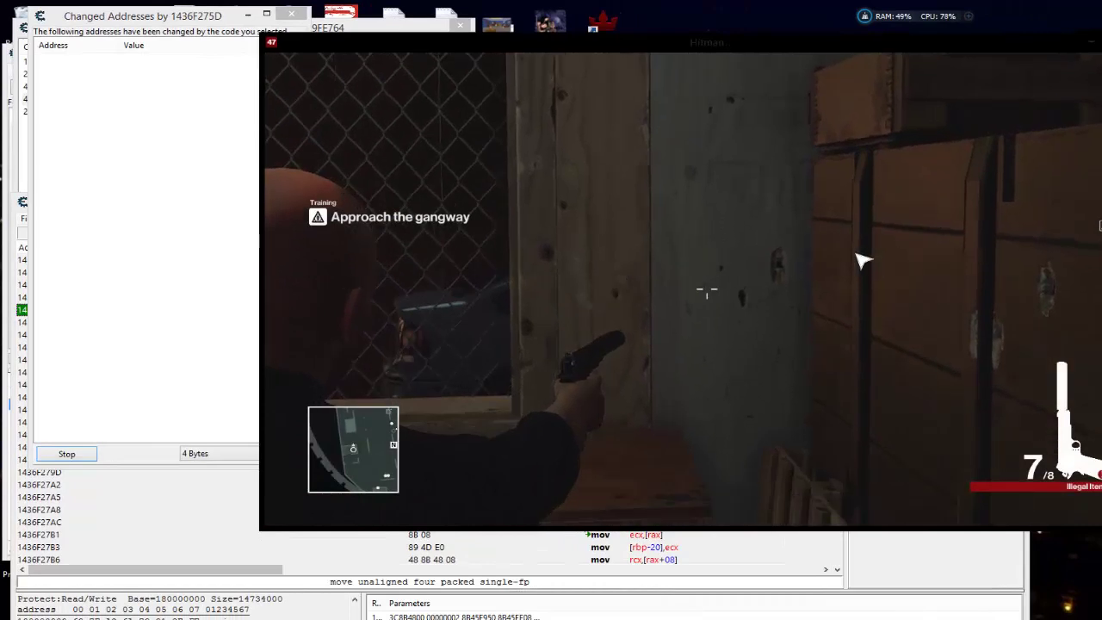
left_click(863, 260)
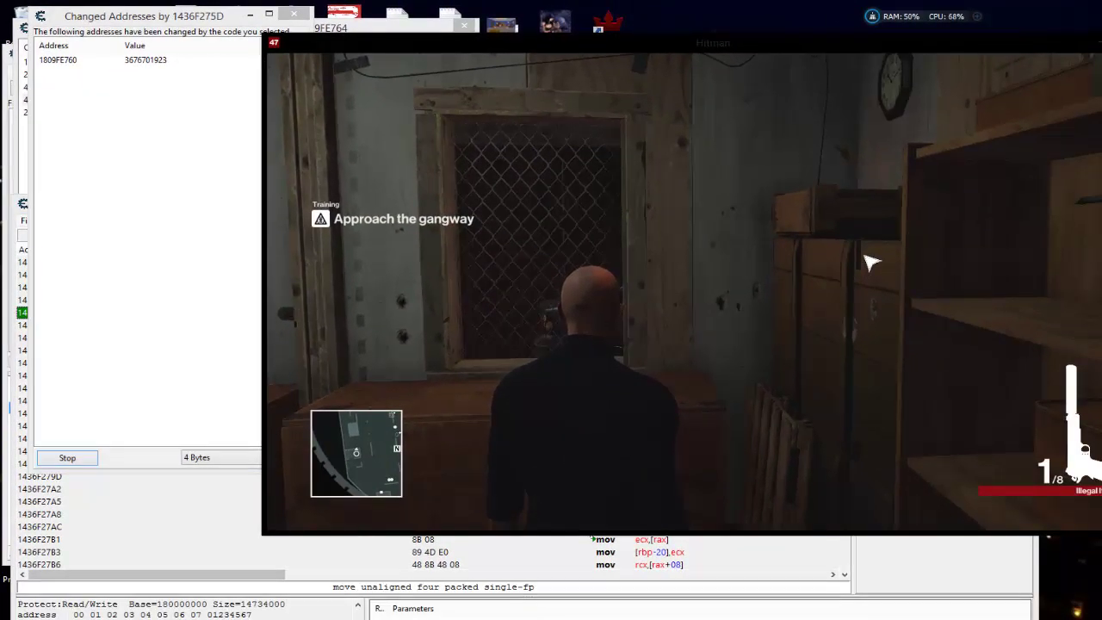
key("r")
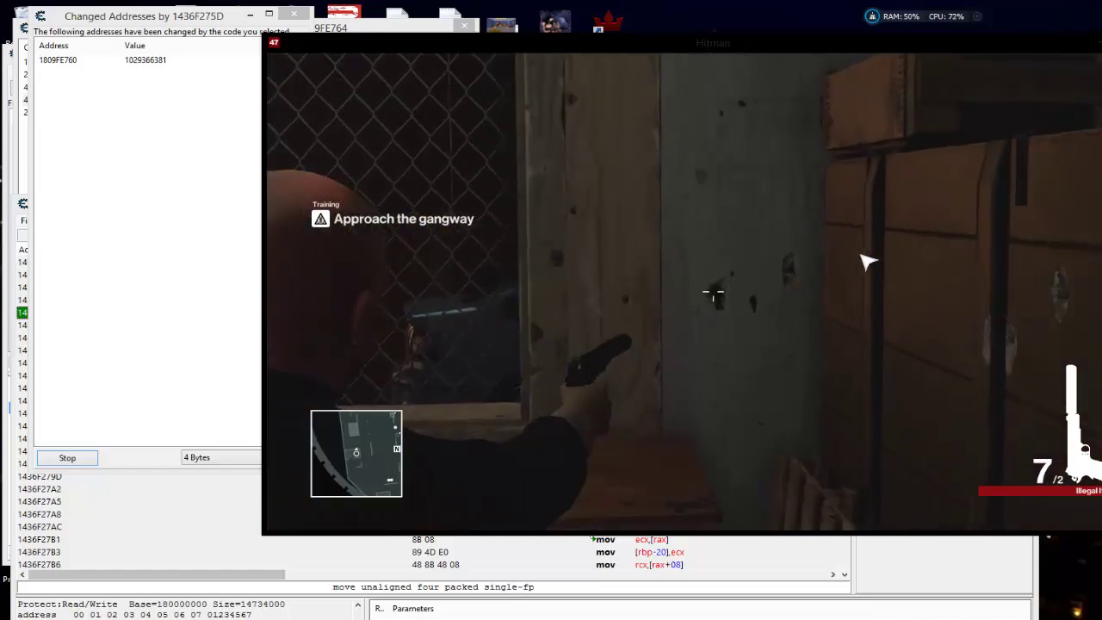
left_click(869, 262)
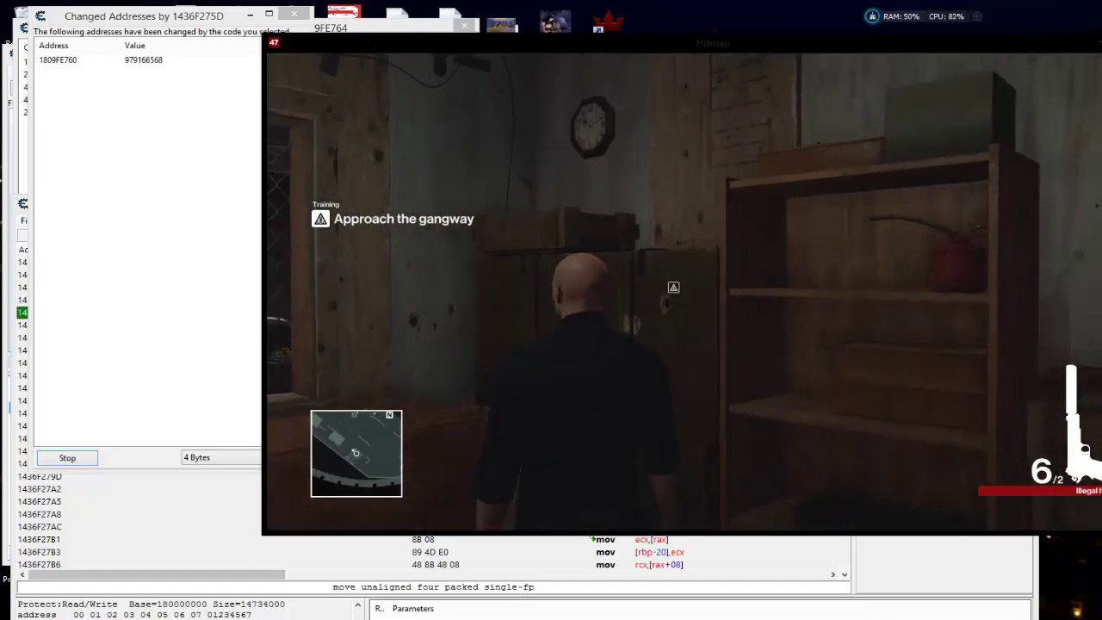
Stop recording once 1809FE760 is caught and close the Changed Addresses list
key("alt+Tab")
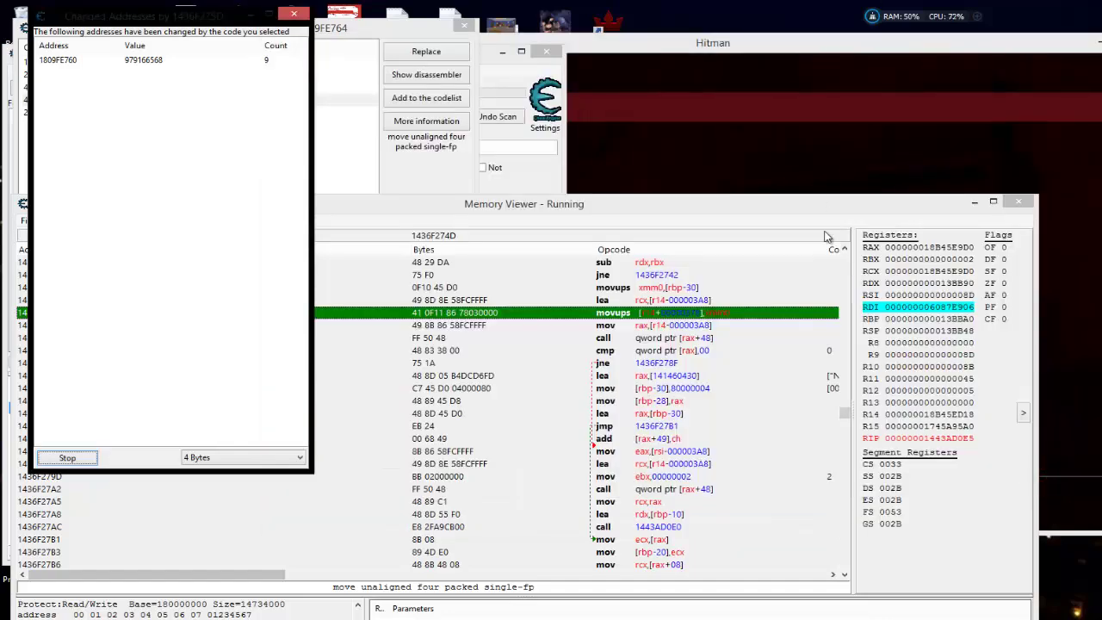
left_click(67, 457)
left_click(68, 456)
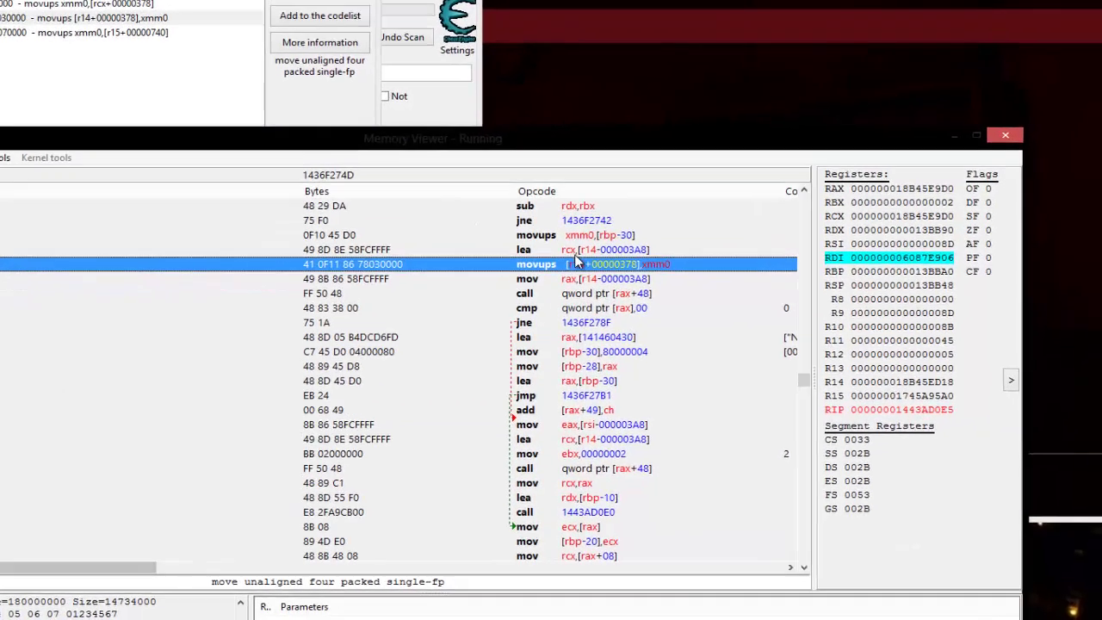
Set up a 1000-step break and trace on the movups with Save stack snapshots ticked
right_click(576, 260)
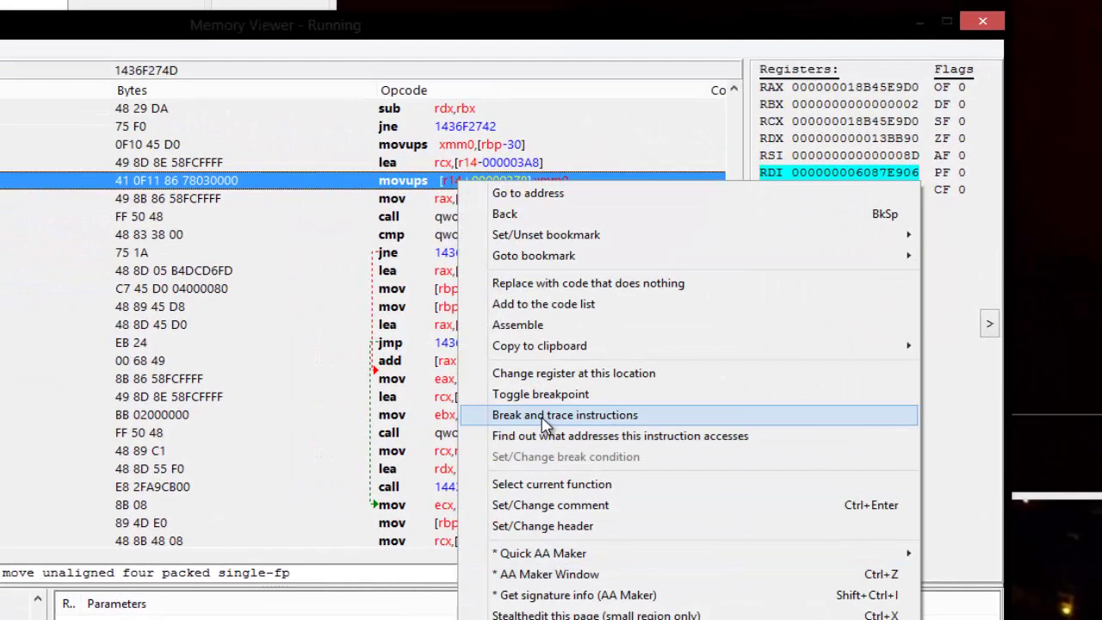
left_click(544, 415)
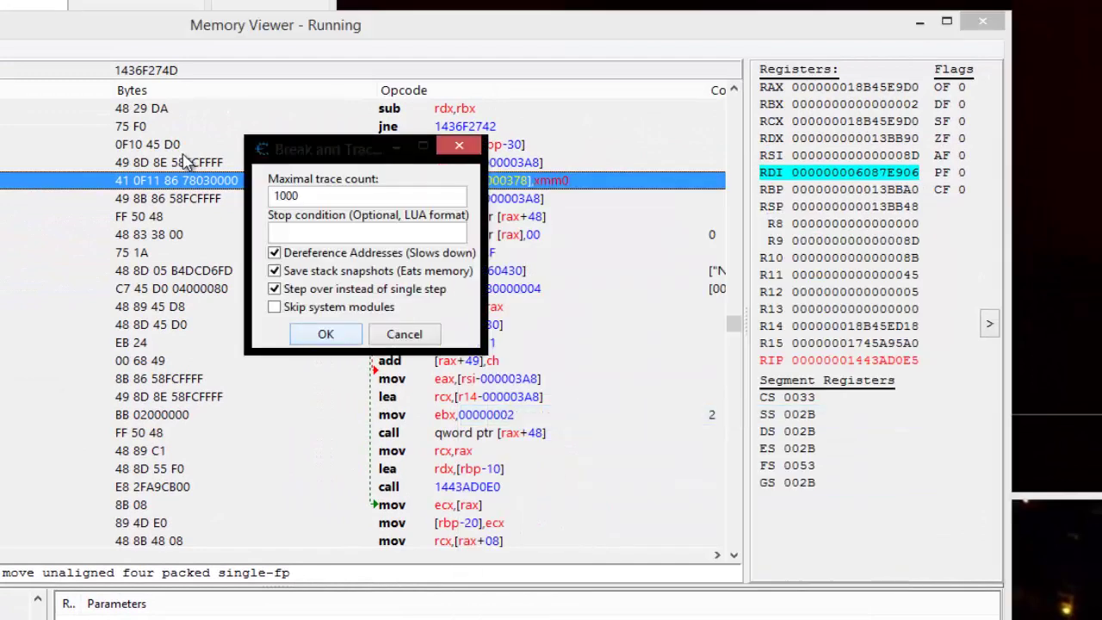
left_click(274, 271)
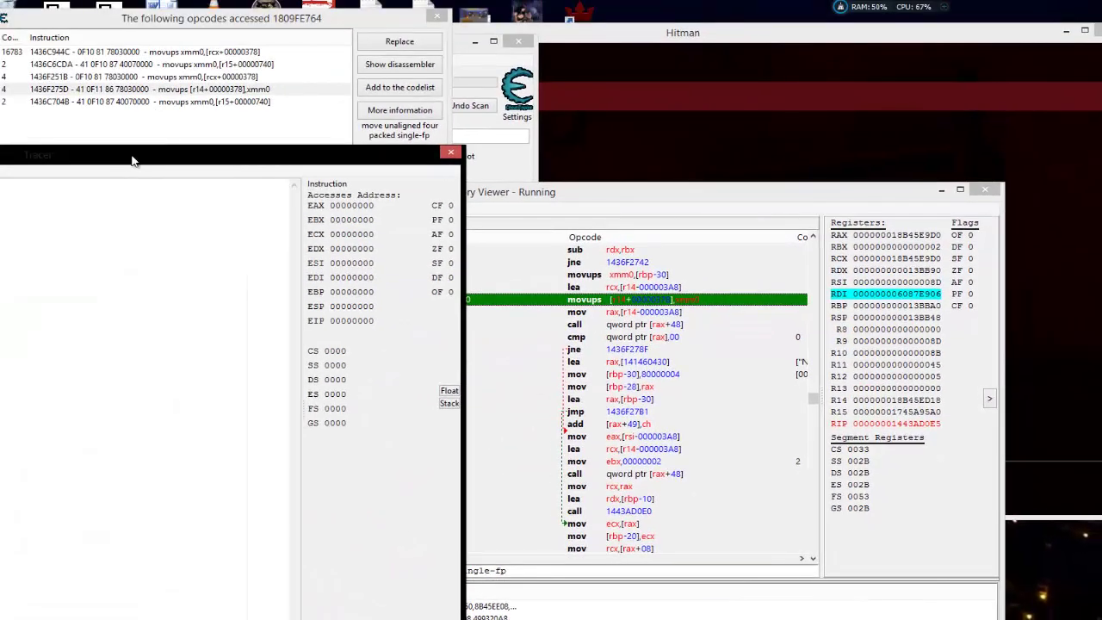
Move the Tracer aside, then in Hitman walk forward and fire one shot, dropping ammo to 5
left_click_drag(26, 112, 417, 0)
left_click_drag(482, 52, 463, 52)
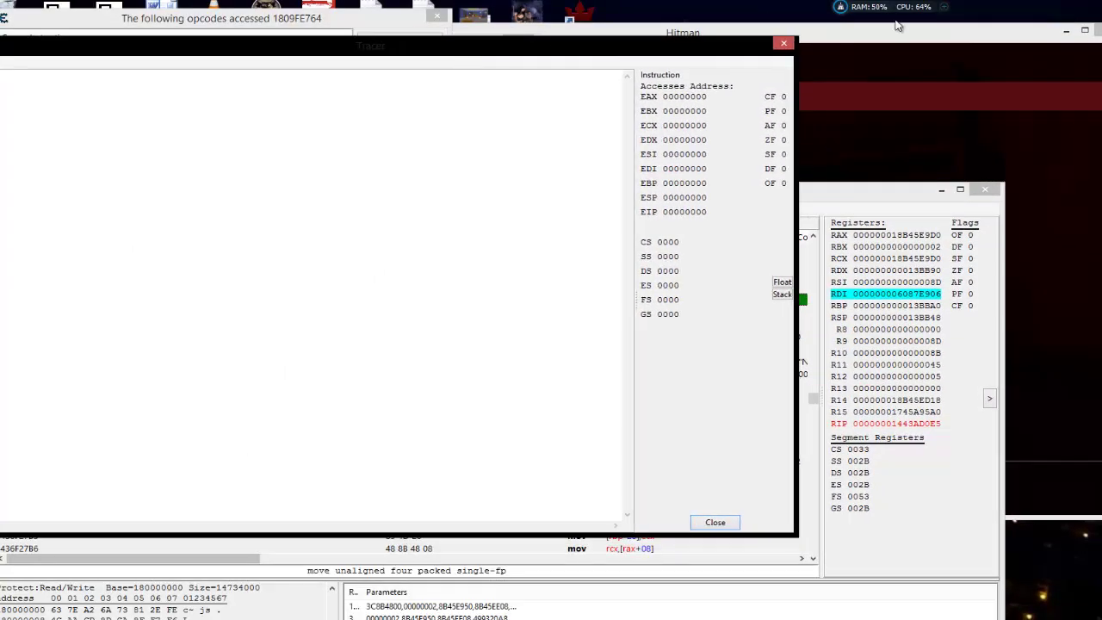
left_click(921, 47)
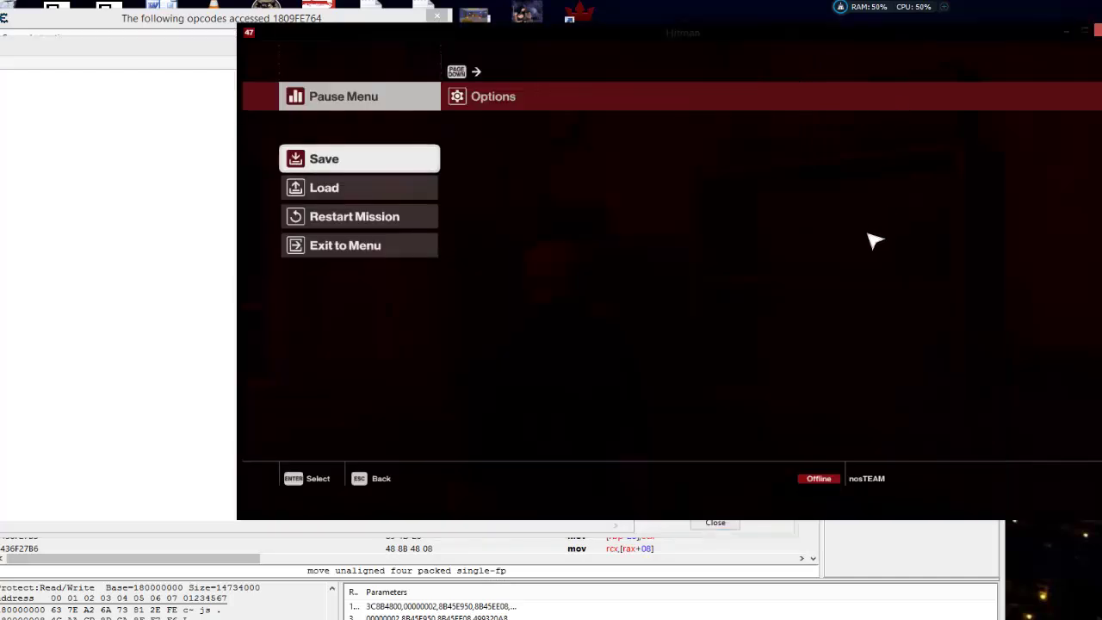
key("Escape")
key("w")
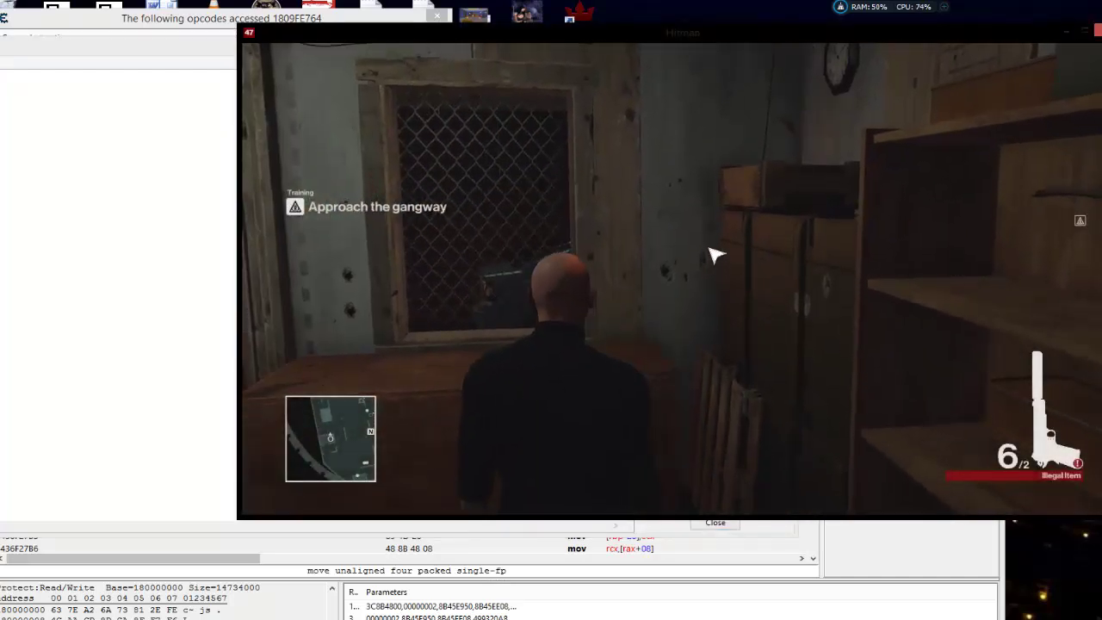
right_click(707, 252)
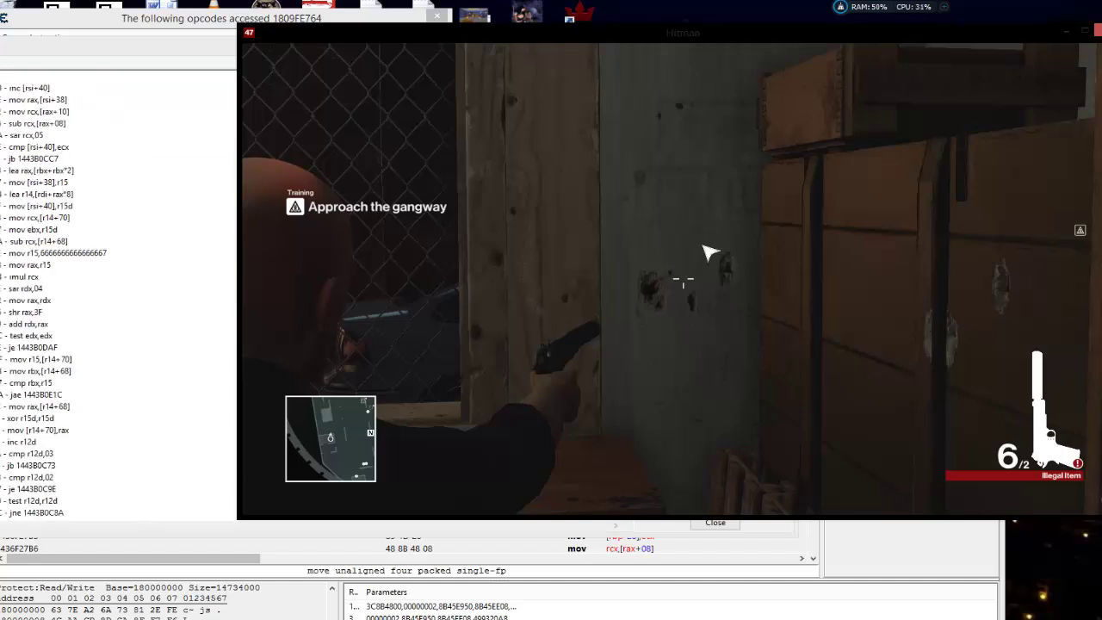
left_click(704, 251)
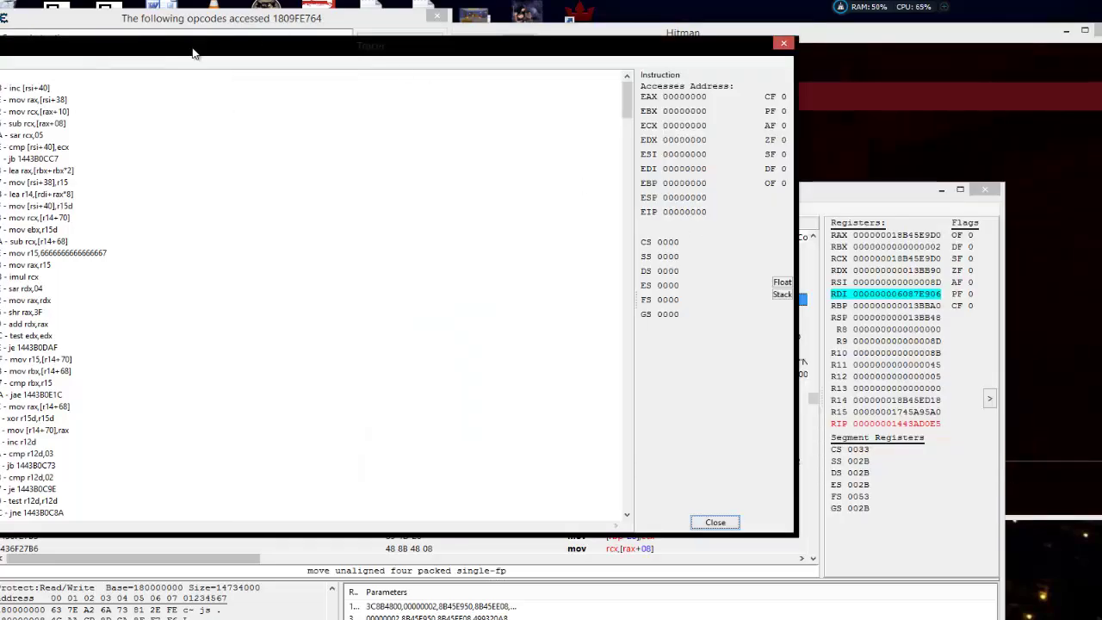
Expand every branch of the trace tree and select the 1436F275D entry
right_click(397, 174)
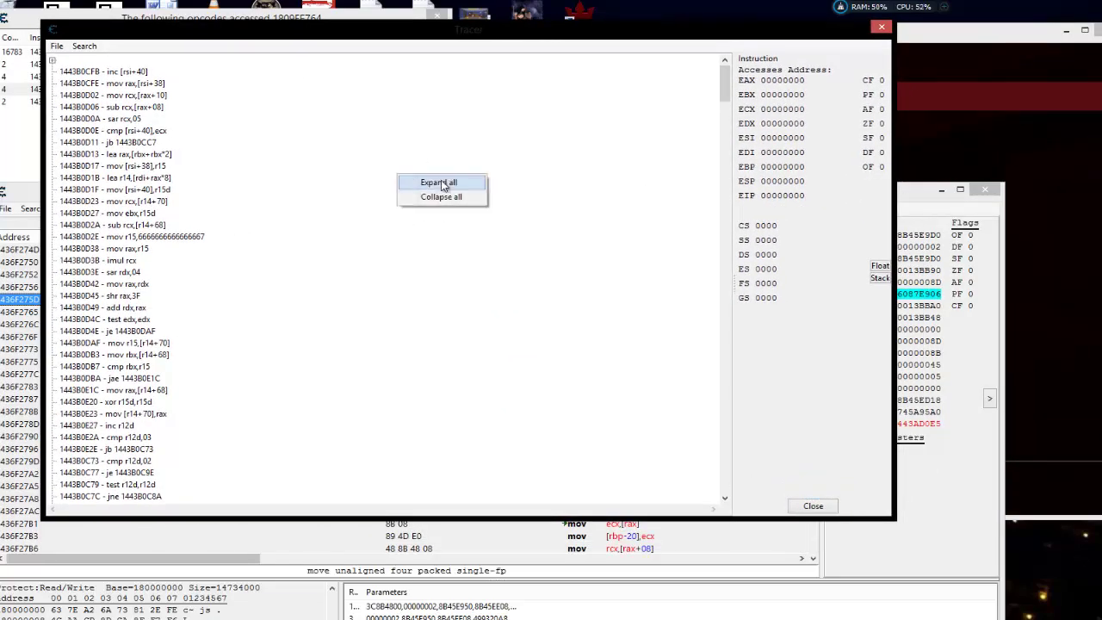
left_click(441, 183)
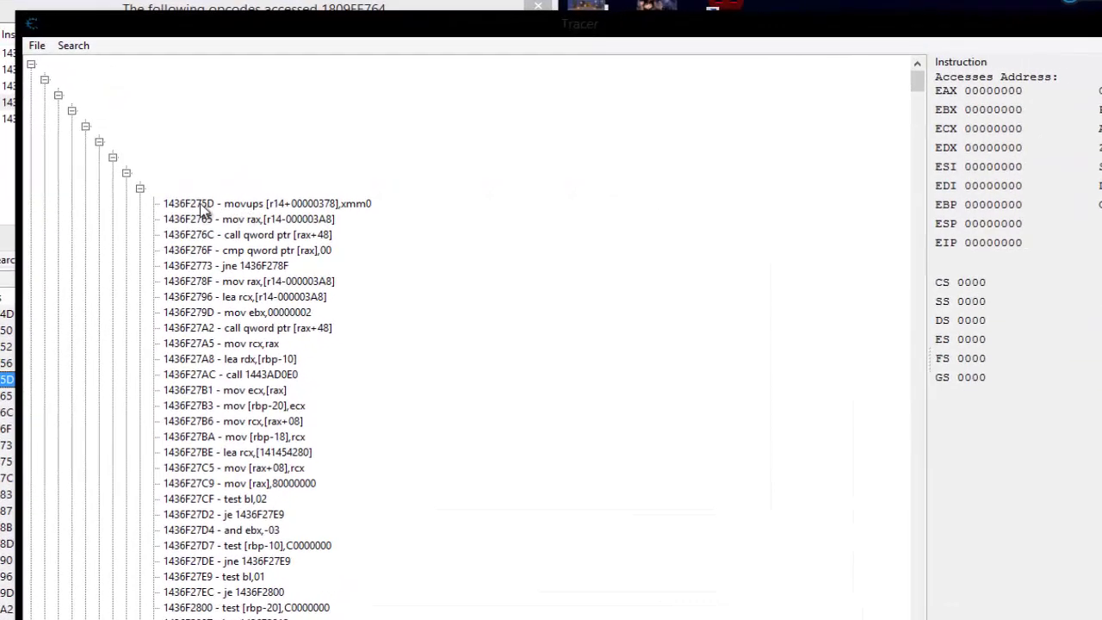
left_click(186, 171)
Rearrange windows and show registers at the movups [r14+00000378],xmm0 step, R14 at 1809FE3E8
left_click_drag(318, 33, 256, 191)
left_click(259, 103)
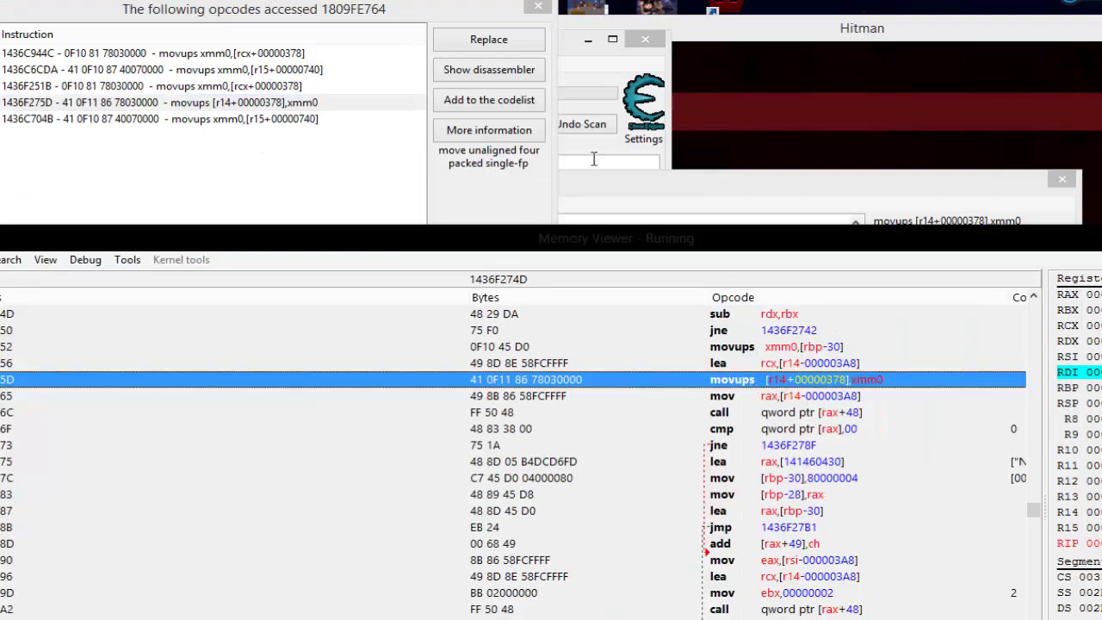
left_click(620, 194)
left_click(163, 361)
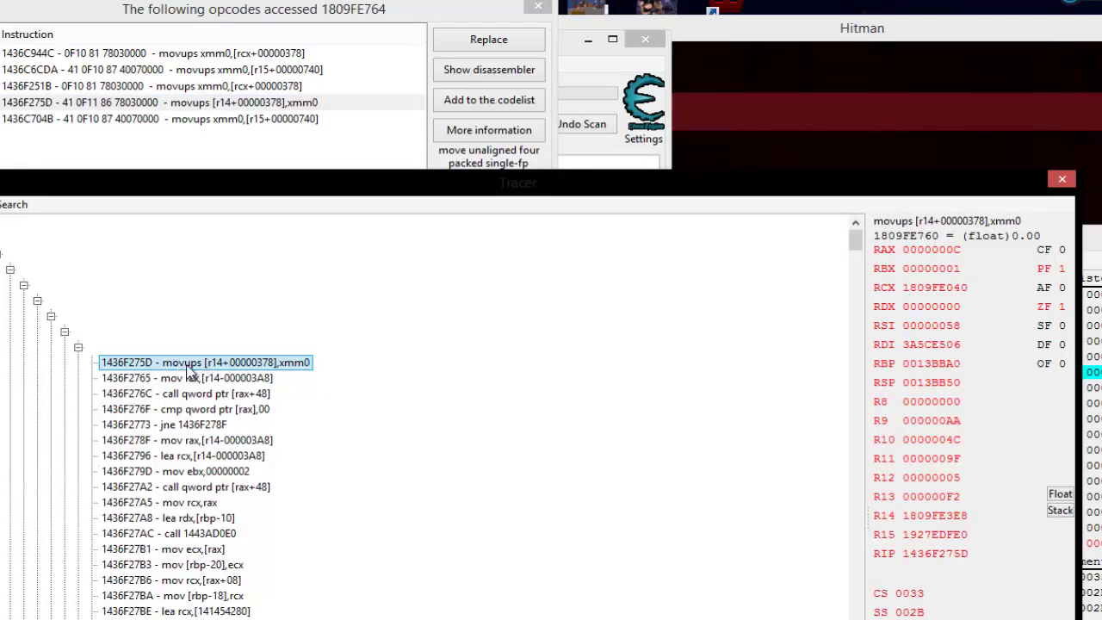
left_click_drag(829, 185, 851, 56)
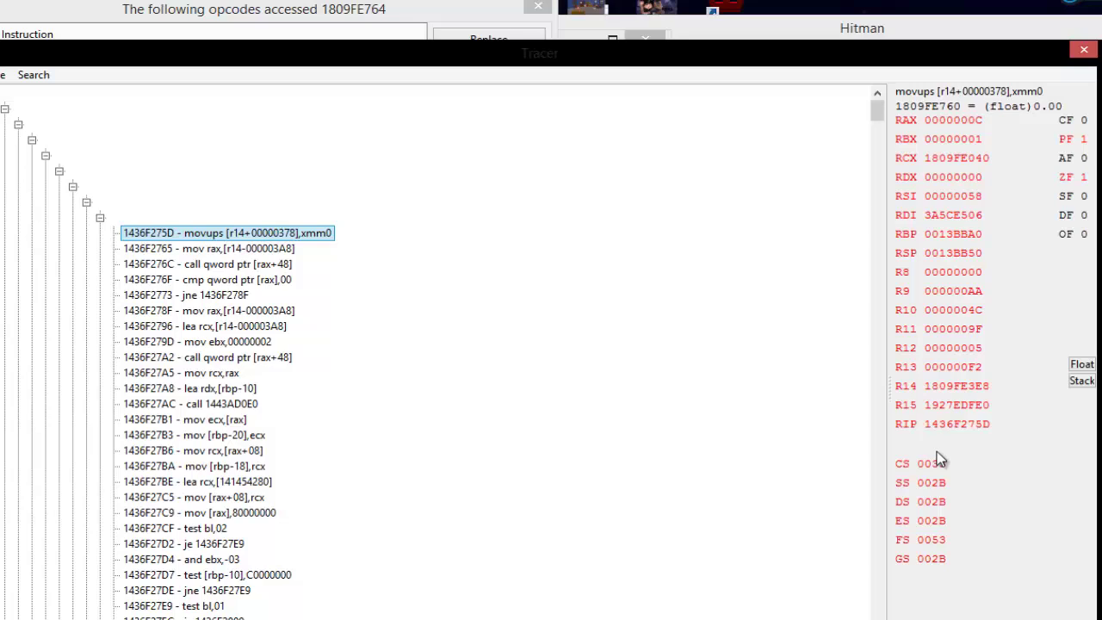
Rearrange the Tracer and disassembler windows so both are visible
left_click_drag(971, 61, 994, 185)
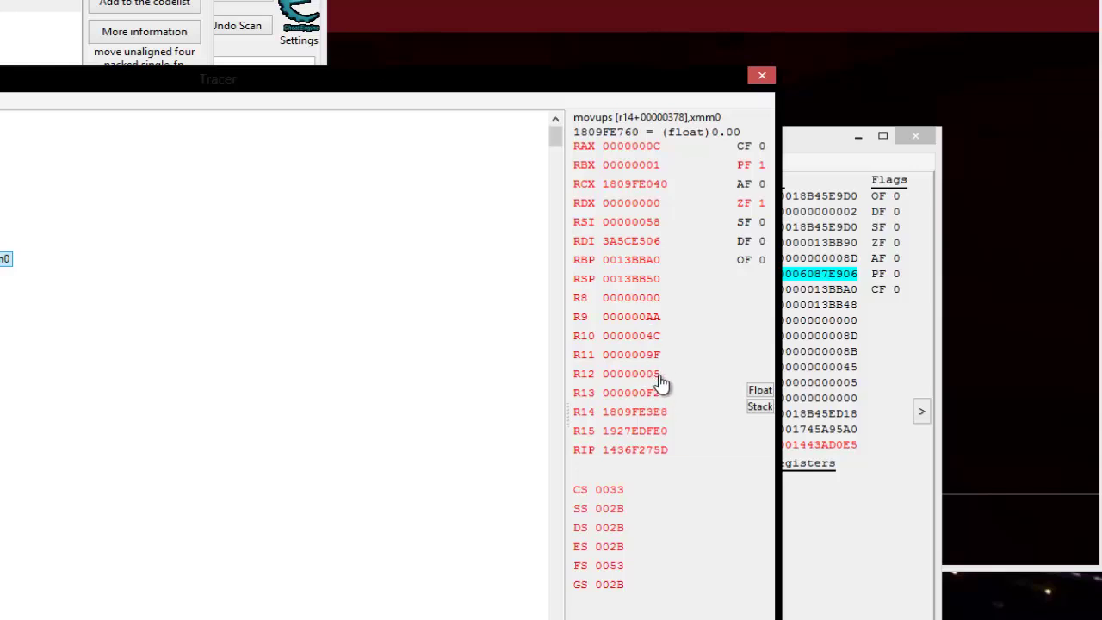
left_click_drag(607, 86, 367, 258)
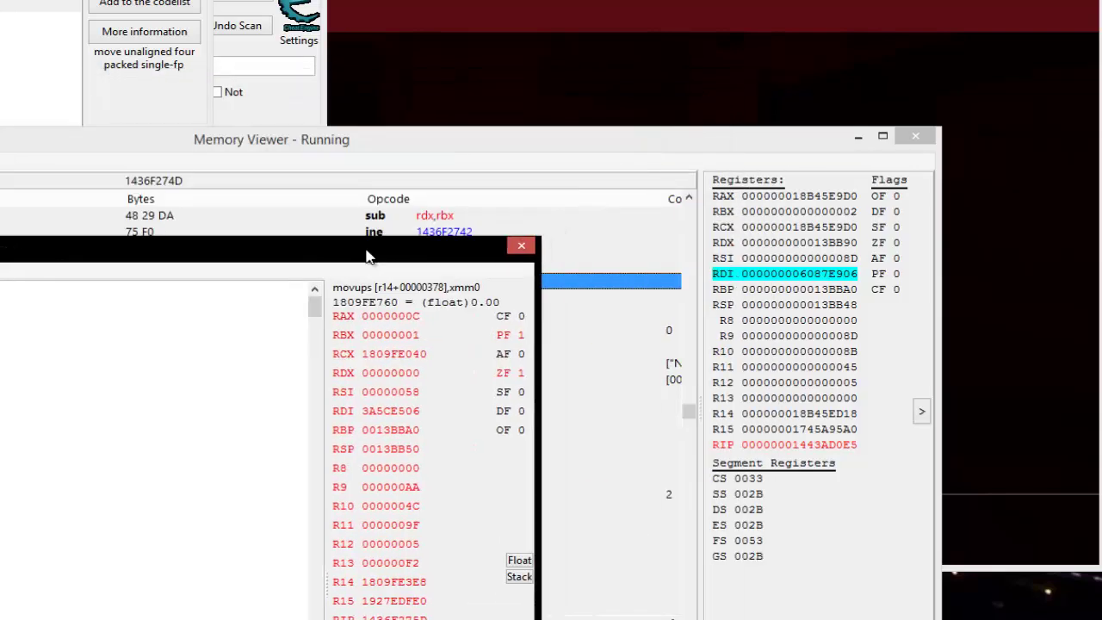
left_click_drag(423, 161, 412, 64)
left_click(504, 172)
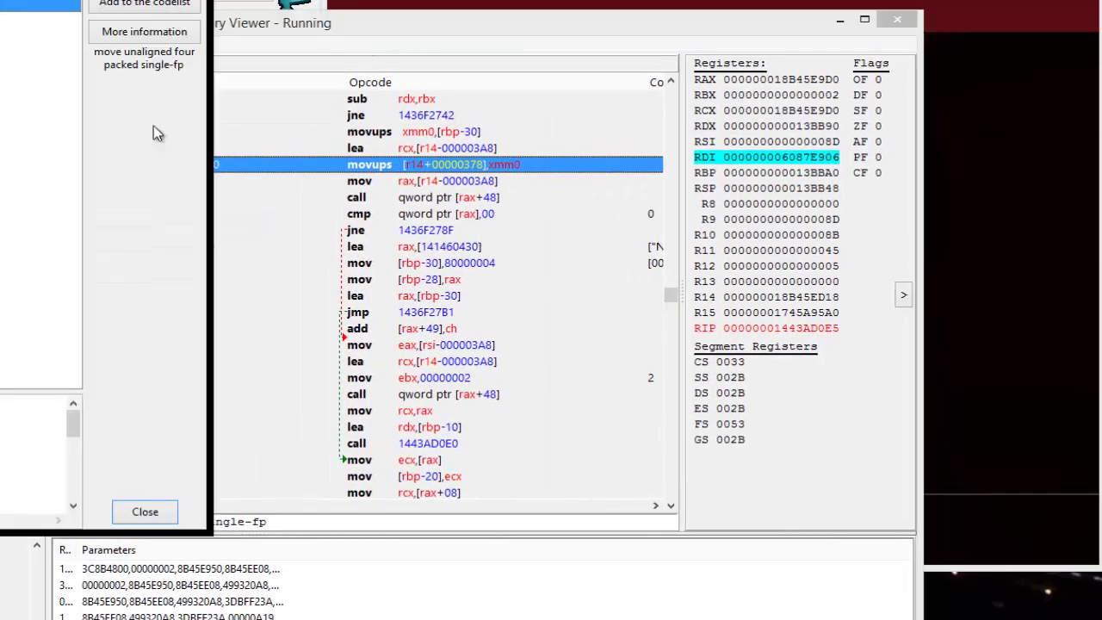
Close the opcode list, then compare registers at the mov ecx,[rax] and movups steps
left_click(145, 512)
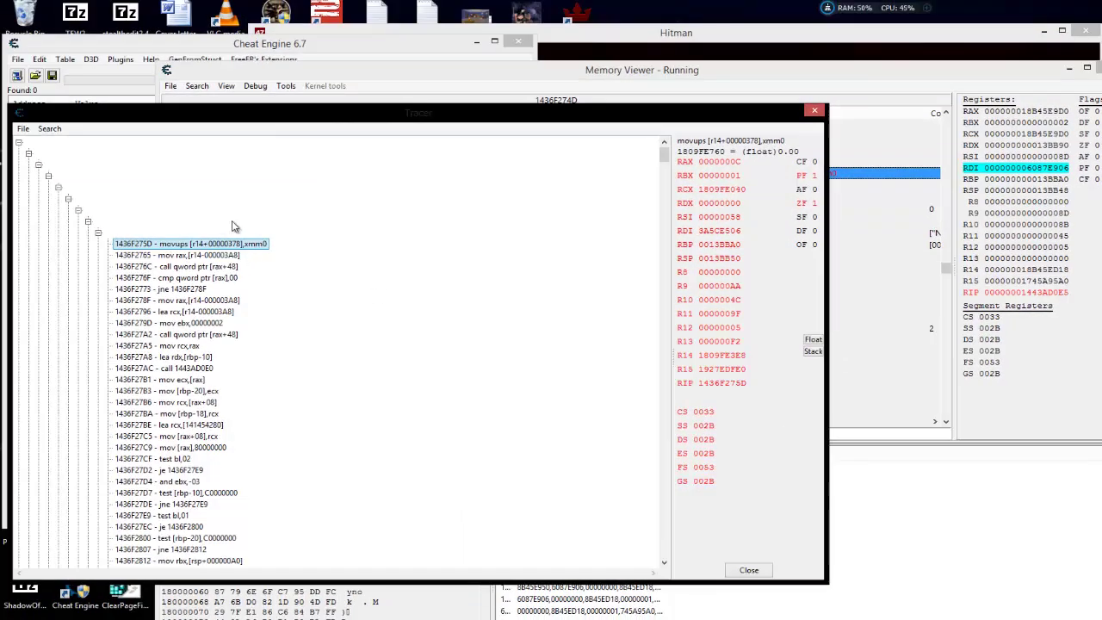
left_click(193, 380)
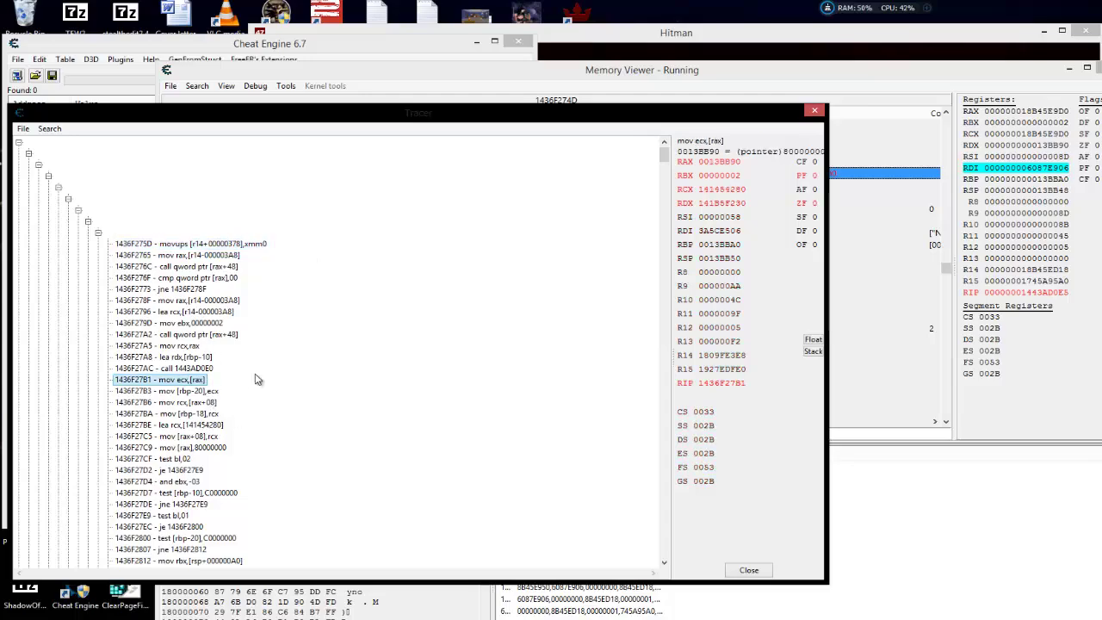
left_click(243, 246)
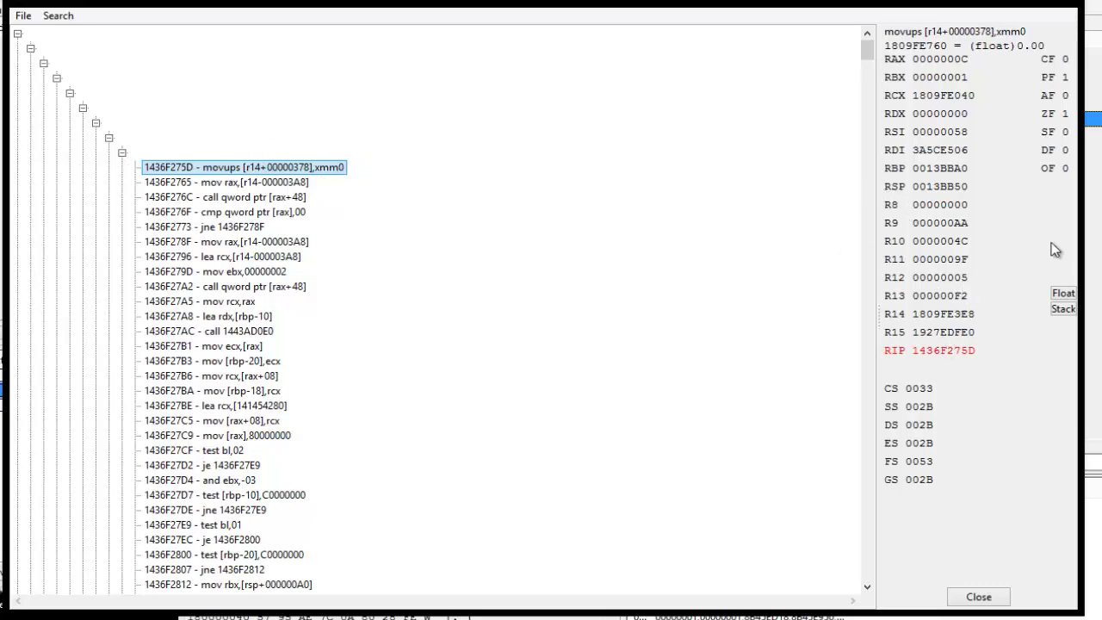
Restart the Hitman mission, walk 47 toward the bookshelf, and return to the Tracer
left_click_drag(913, 12, 865, 49)
key("alt+Tab")
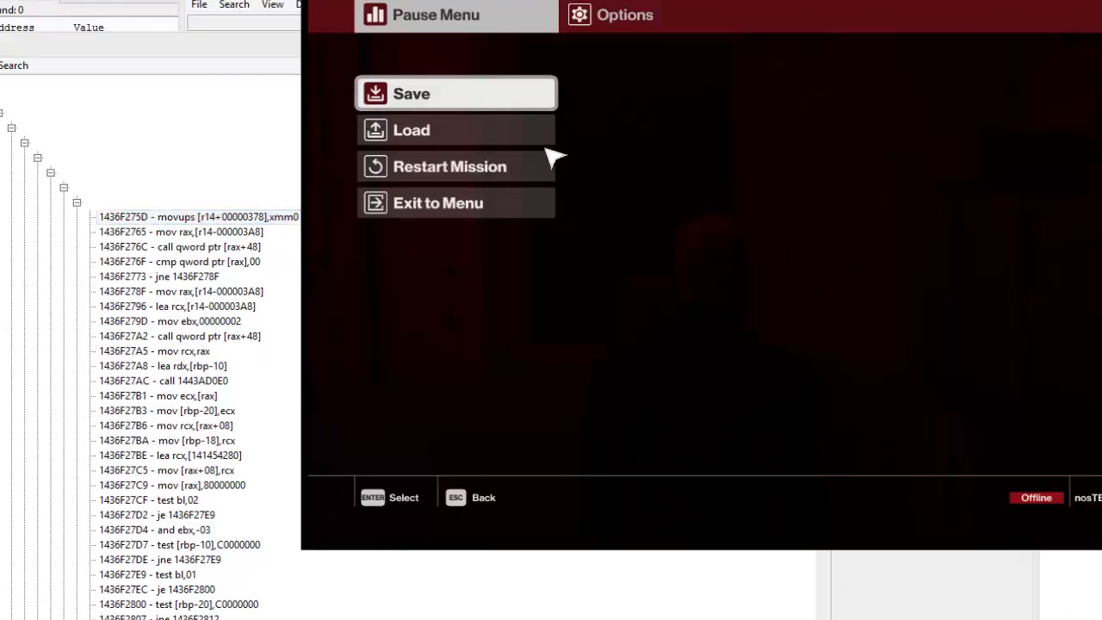
left_click(454, 166)
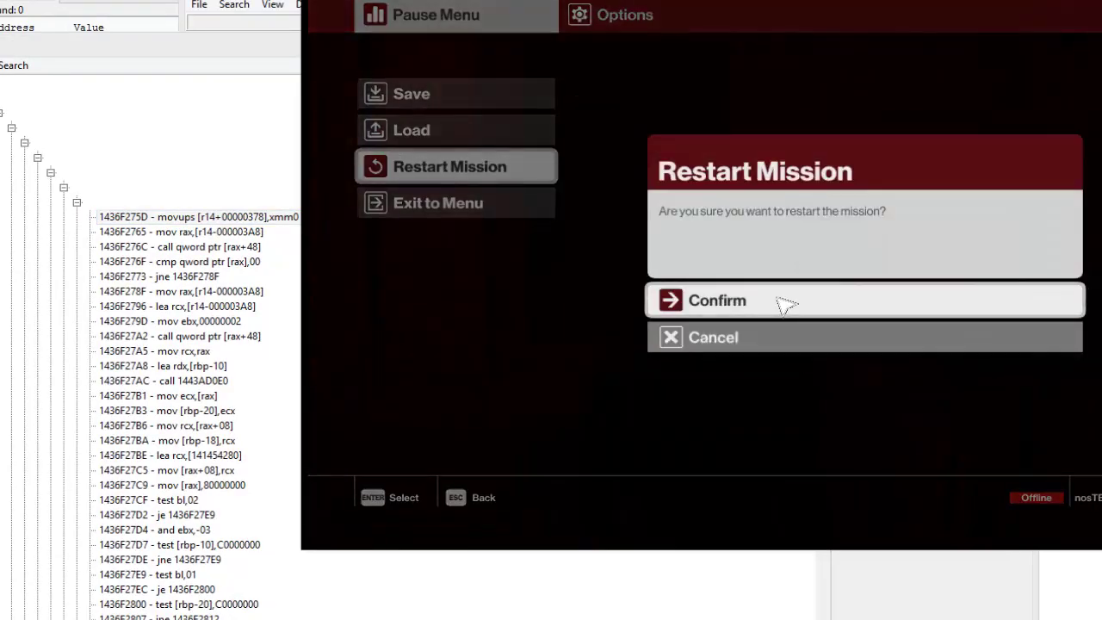
left_click(785, 307)
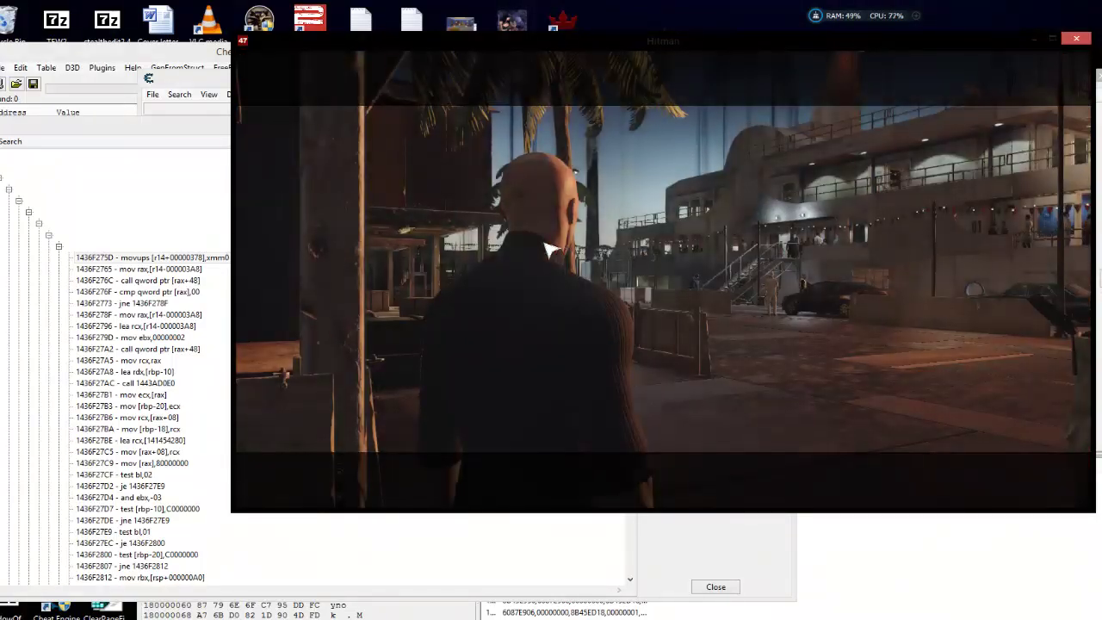
key("w")
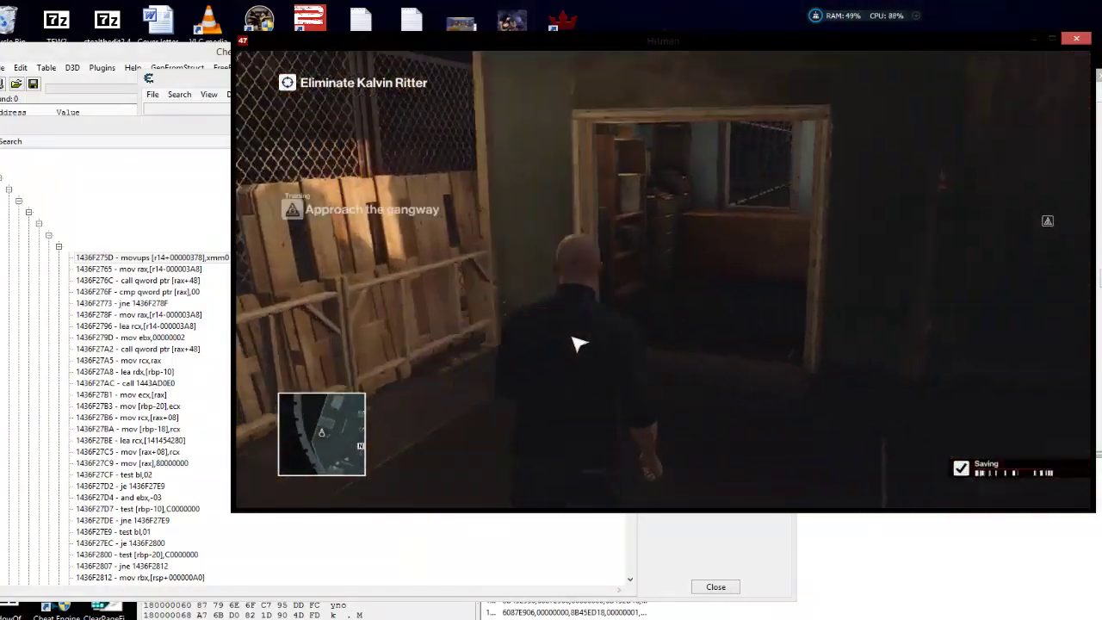
key("w")
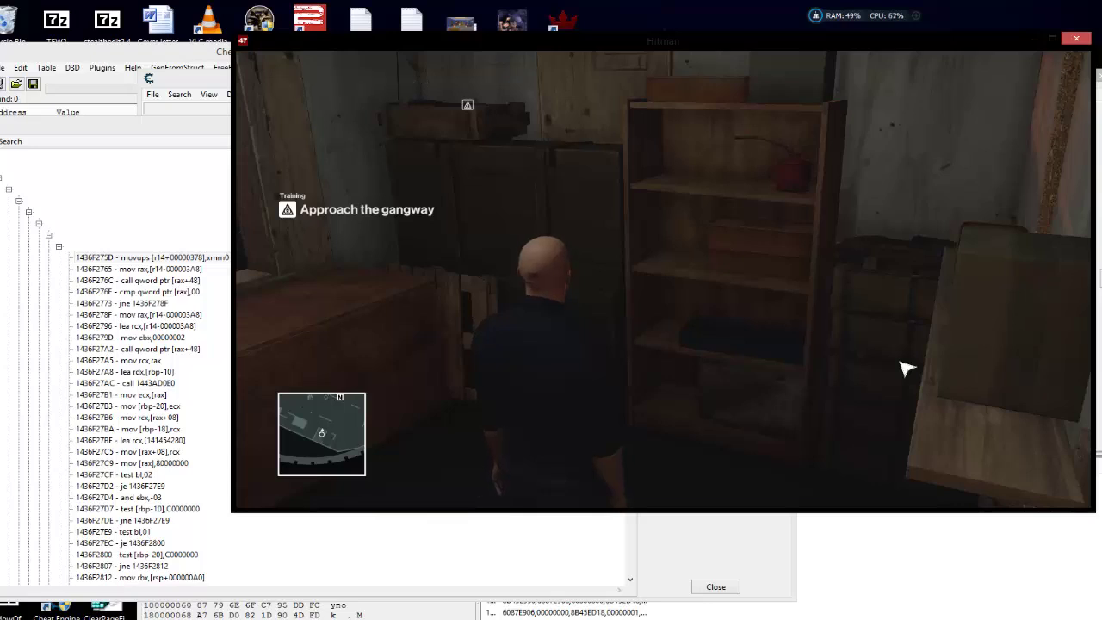
key("alt+Tab")
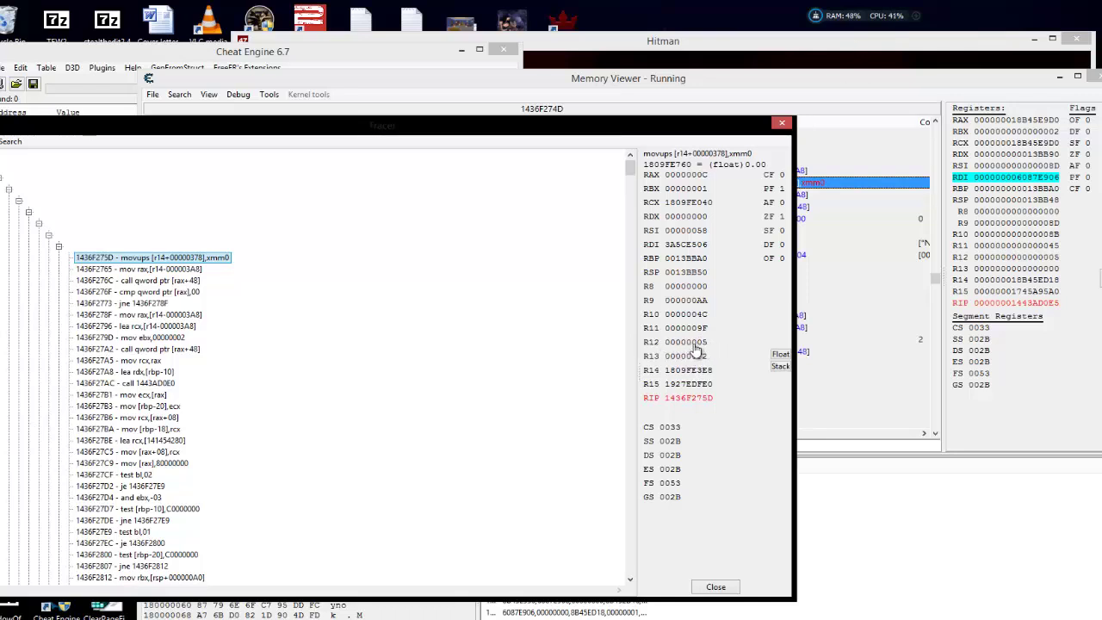
left_click(824, 64)
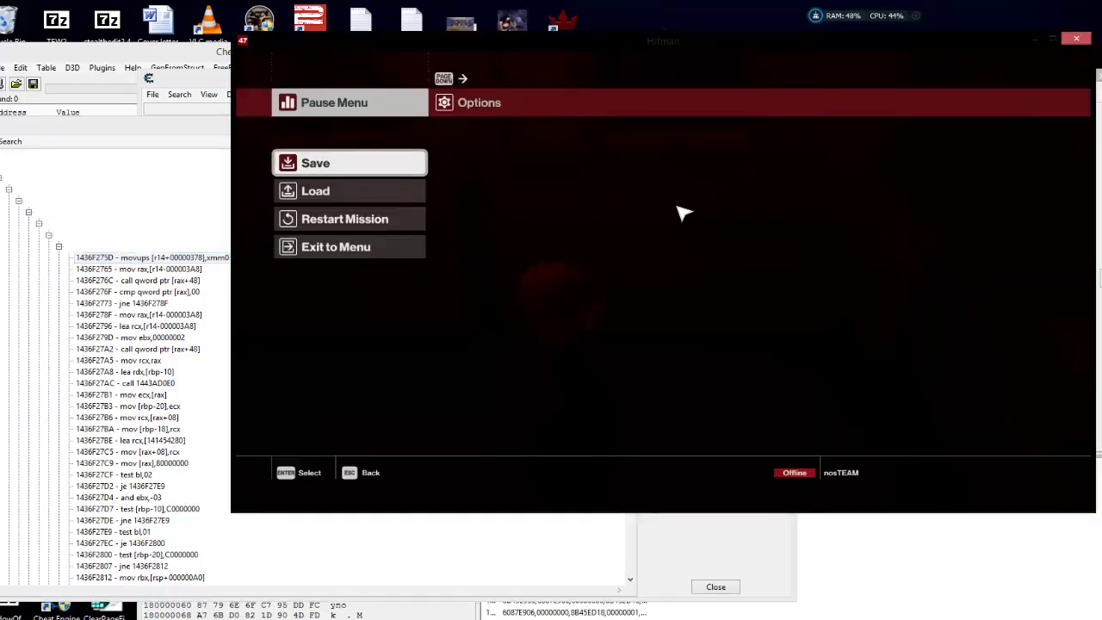
key("alt+Tab")
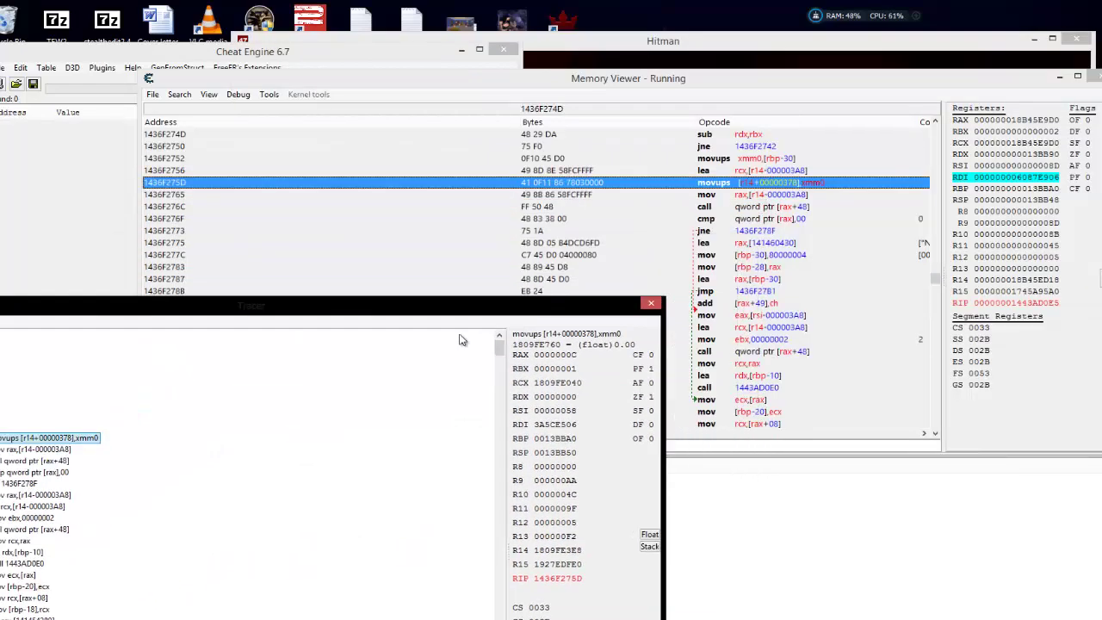